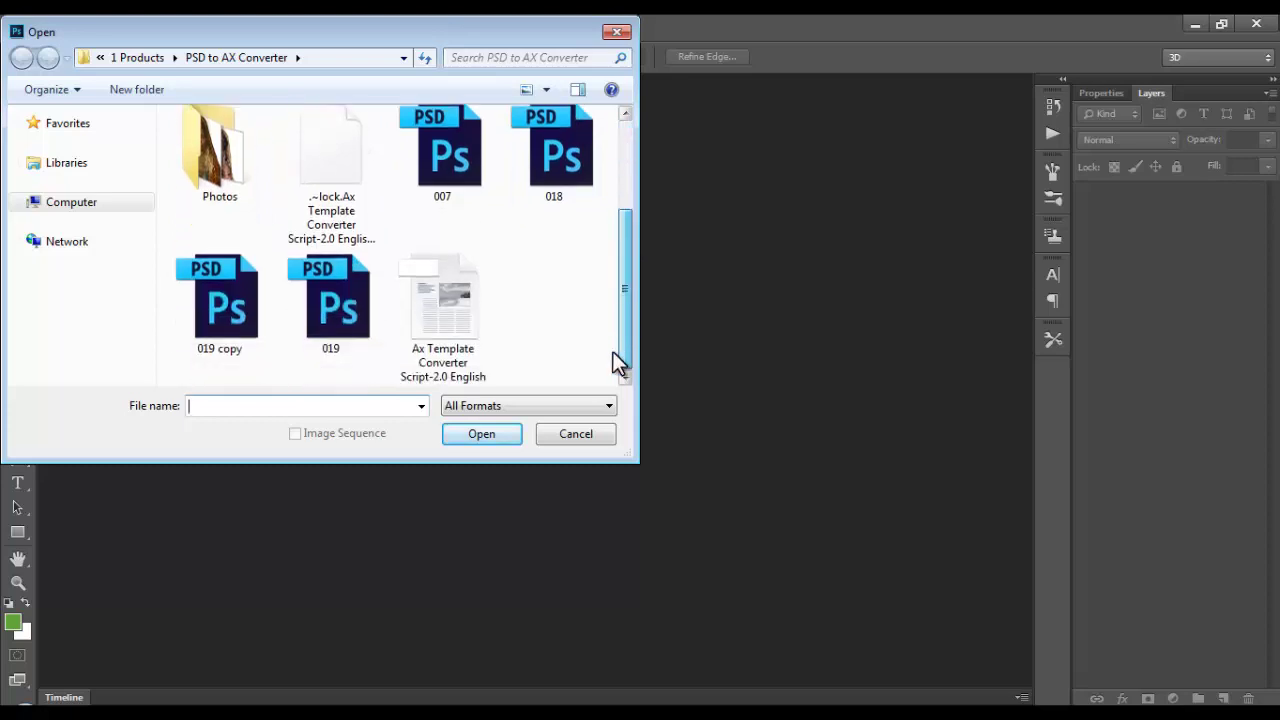
# Open the 019 PSD wedding album design from the PSD to AX Converter folder and review its layer stack.
pyautogui.click(343, 305)
pyautogui.click(495, 440)
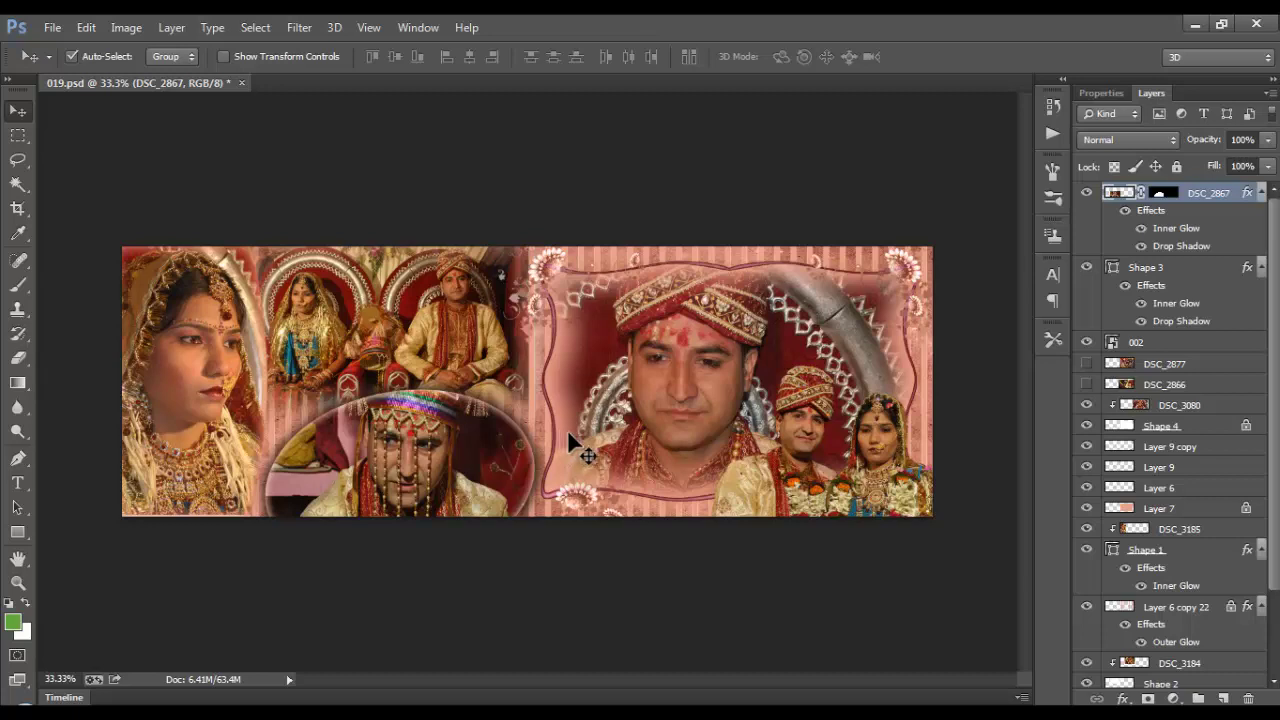
pyautogui.scroll(-2, 1268, 405)
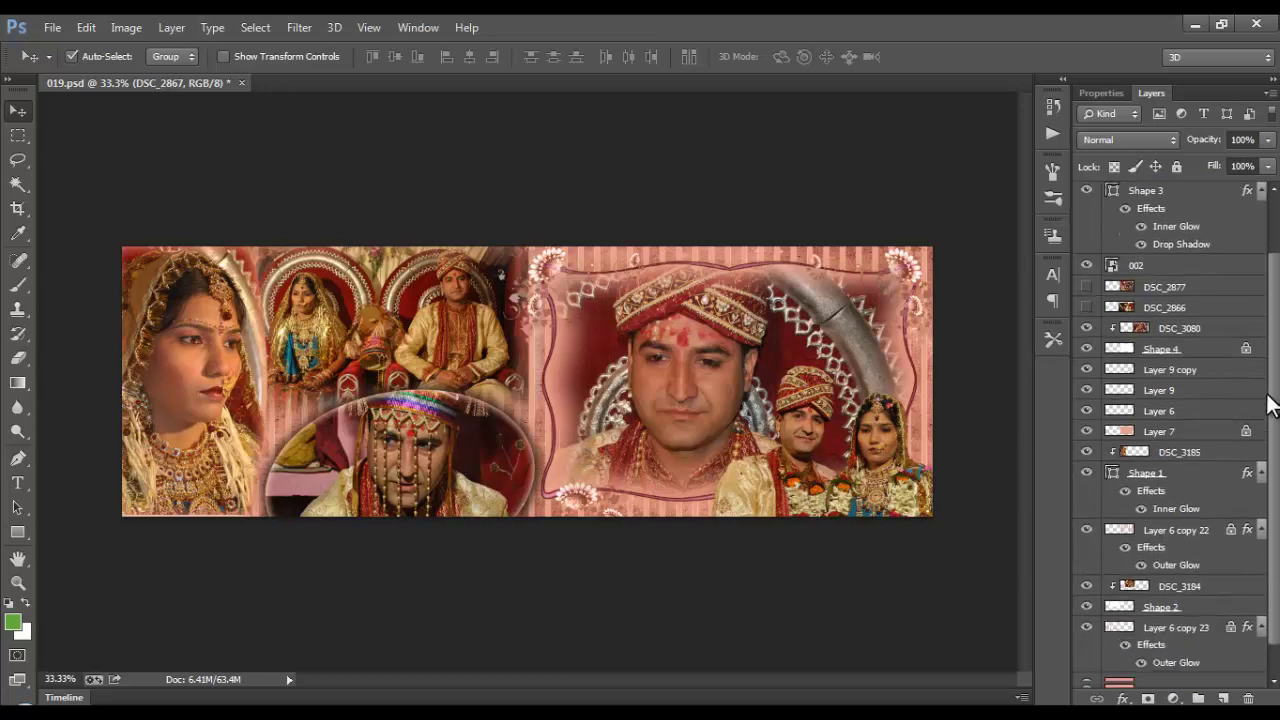
pyautogui.scroll(-1, 1267, 415)
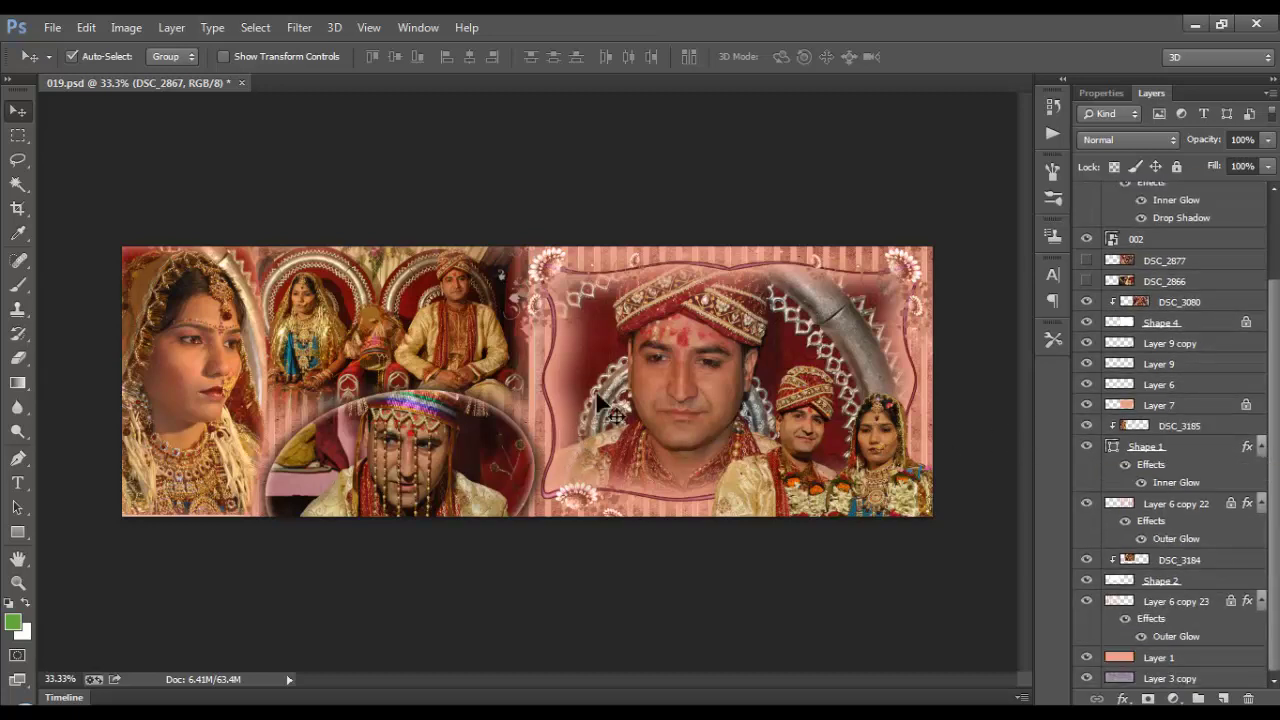
# Run the DgFlick Ax Template Converter script on the 019 design.
pyautogui.click(51, 30)
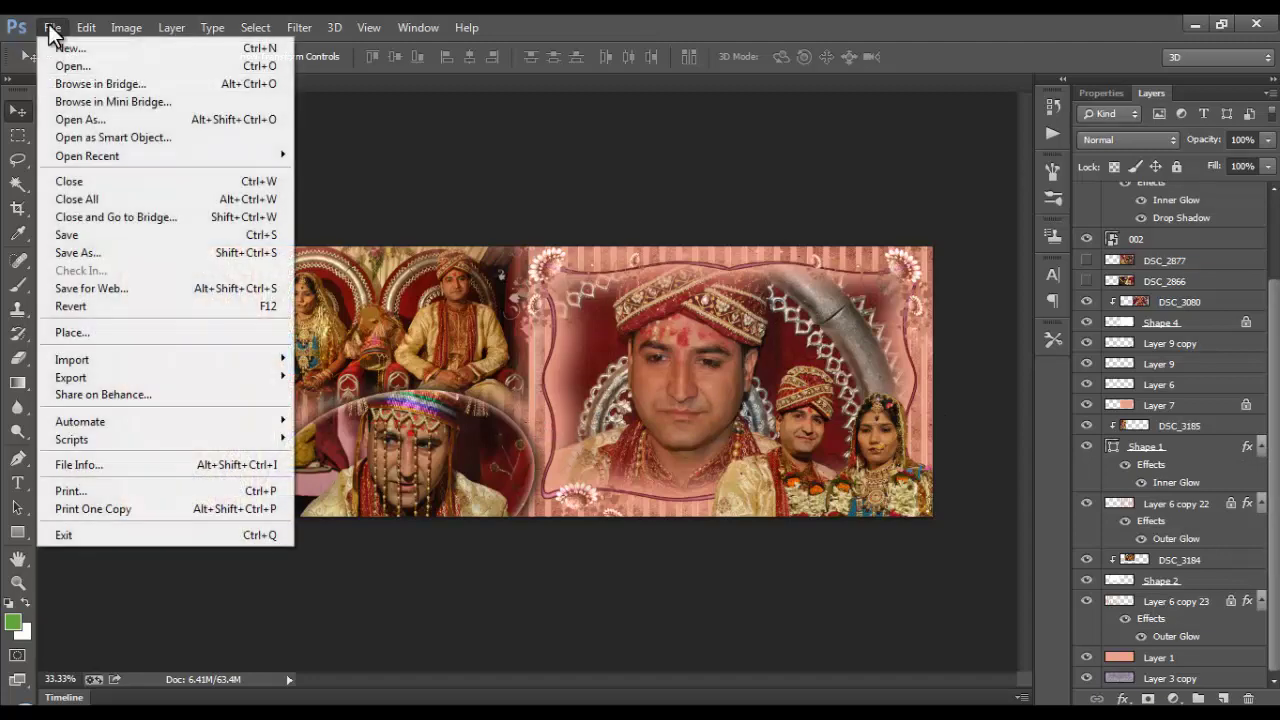
pyautogui.moveTo(108, 436)
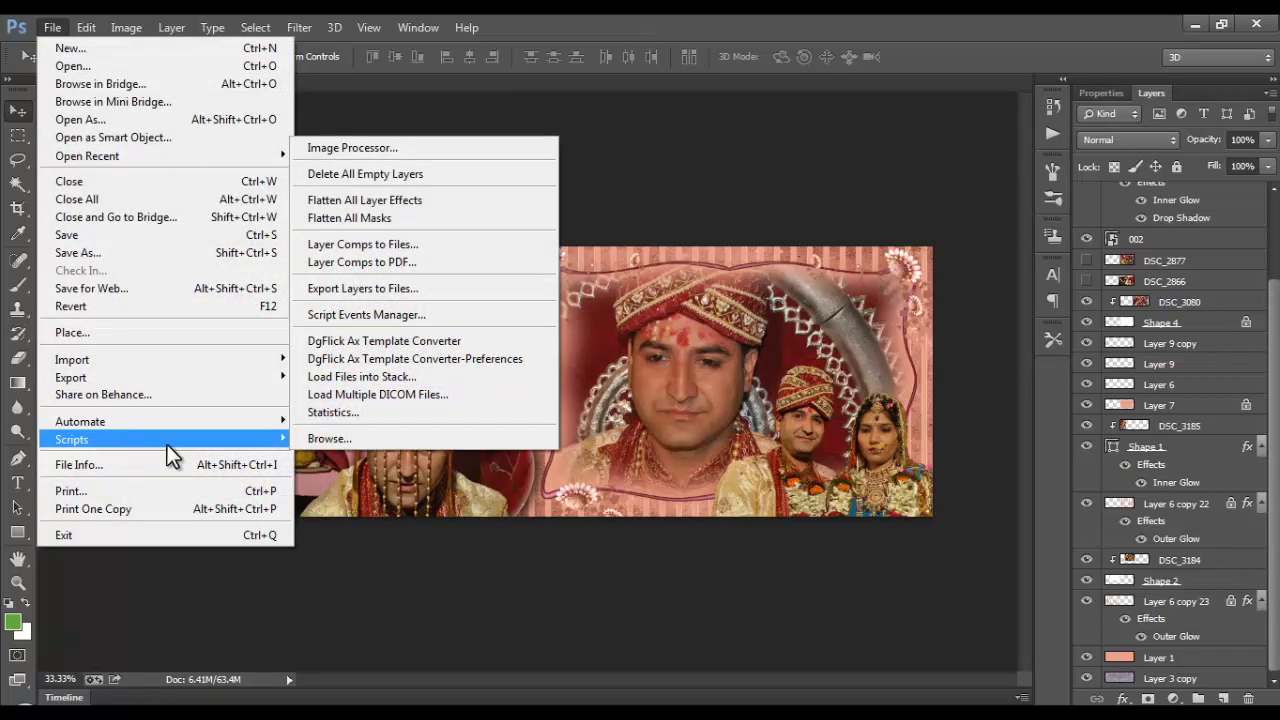
pyautogui.click(405, 342)
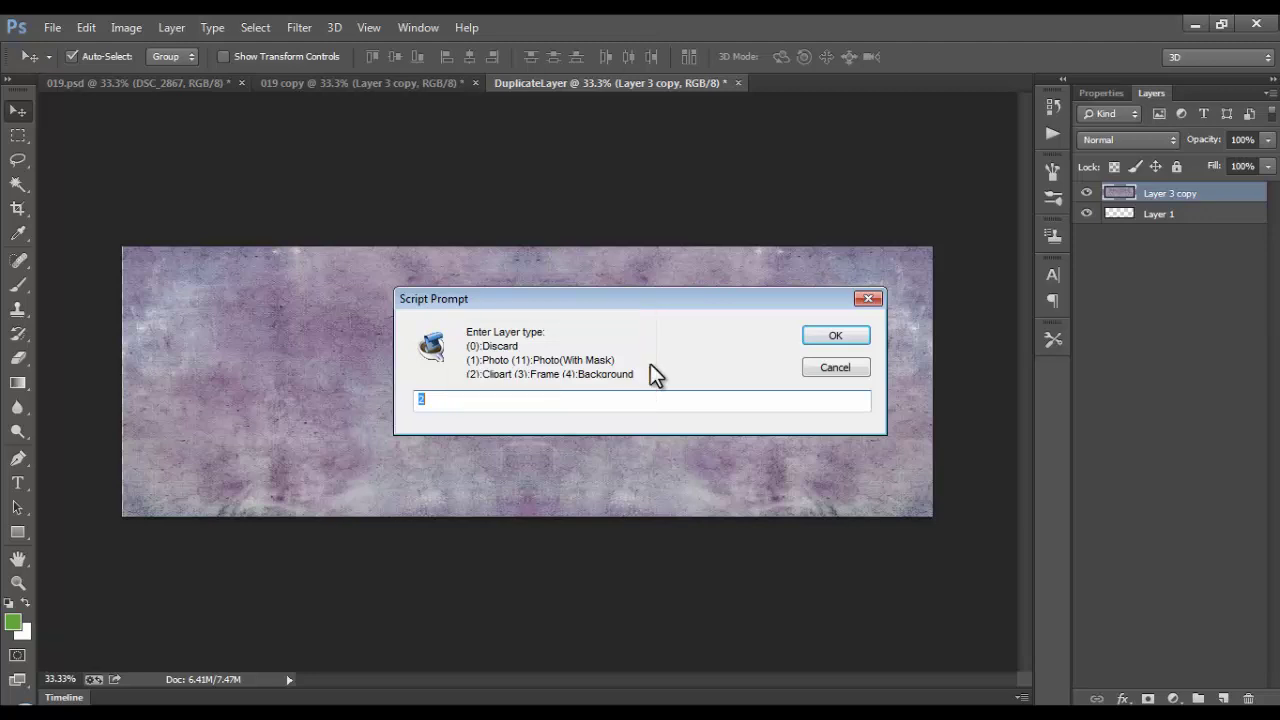
# Assign type 4 (Background) to Layer 3 copy and the striped Layer 6 copy 23, and confirm a type for the solid pink layer between them.
pyautogui.moveTo(645, 299); pyautogui.dragTo(748, 471)
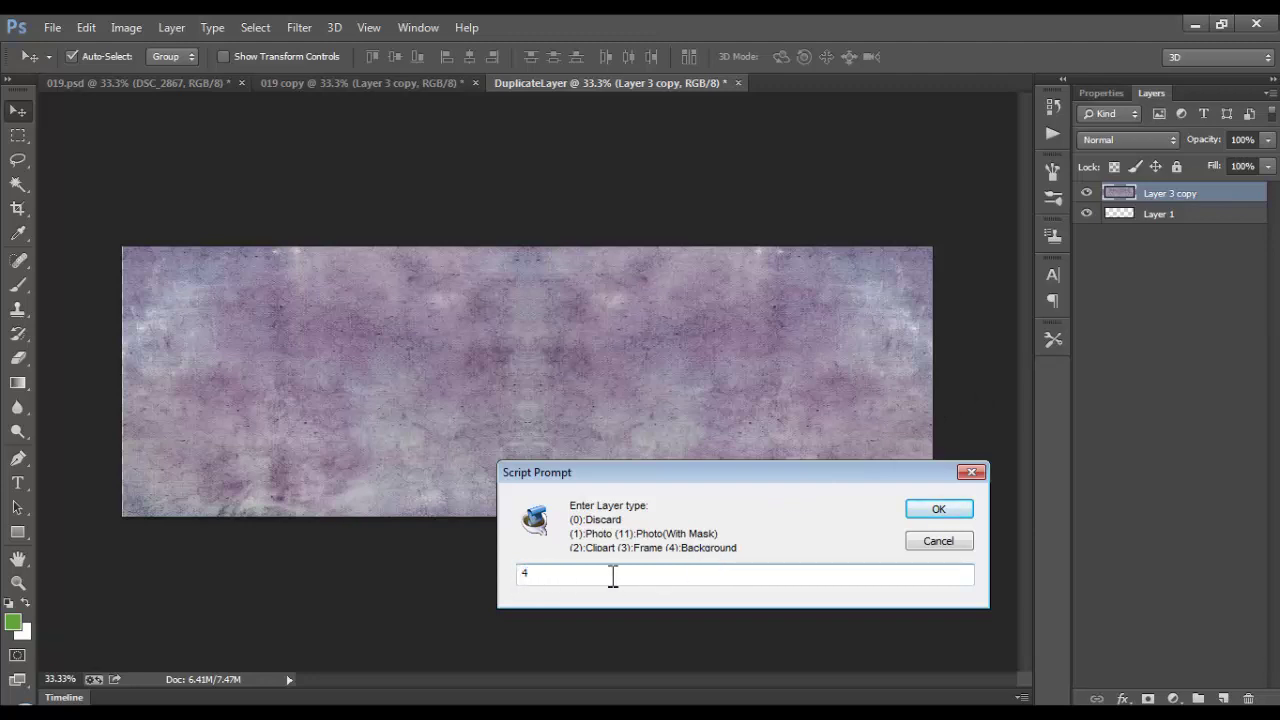
pyautogui.click(938, 511)
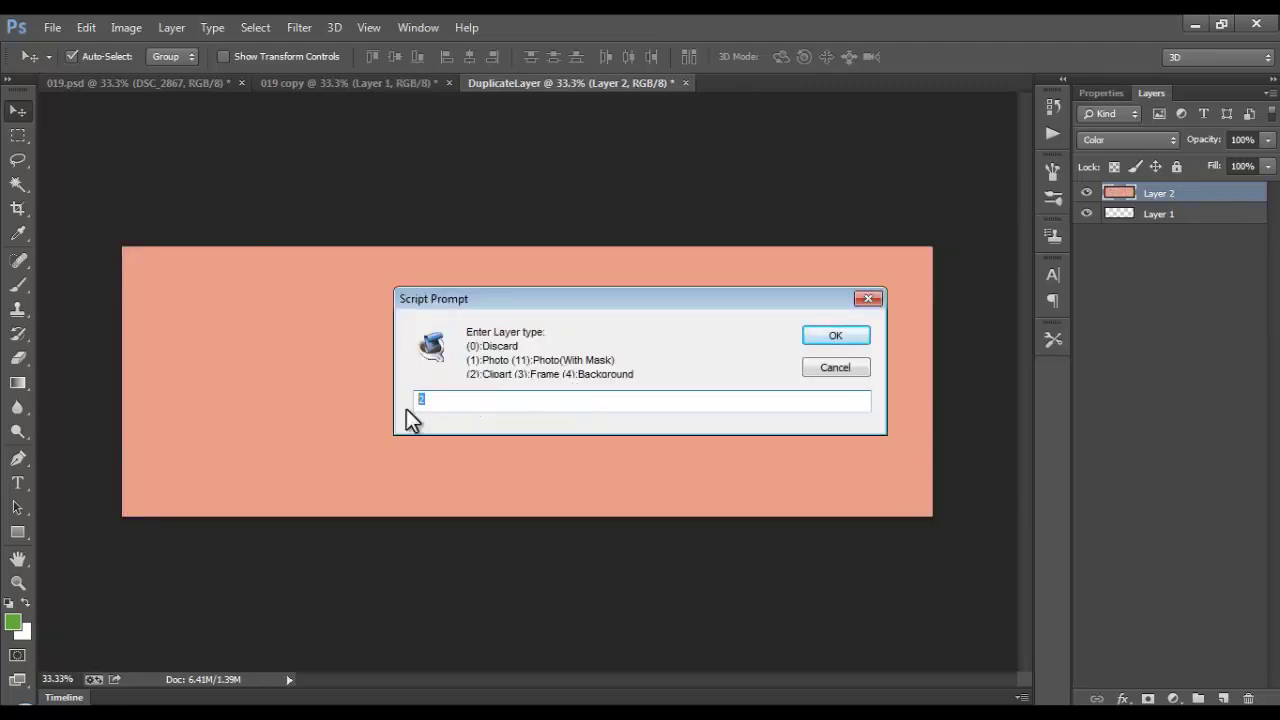
pyautogui.click(841, 340)
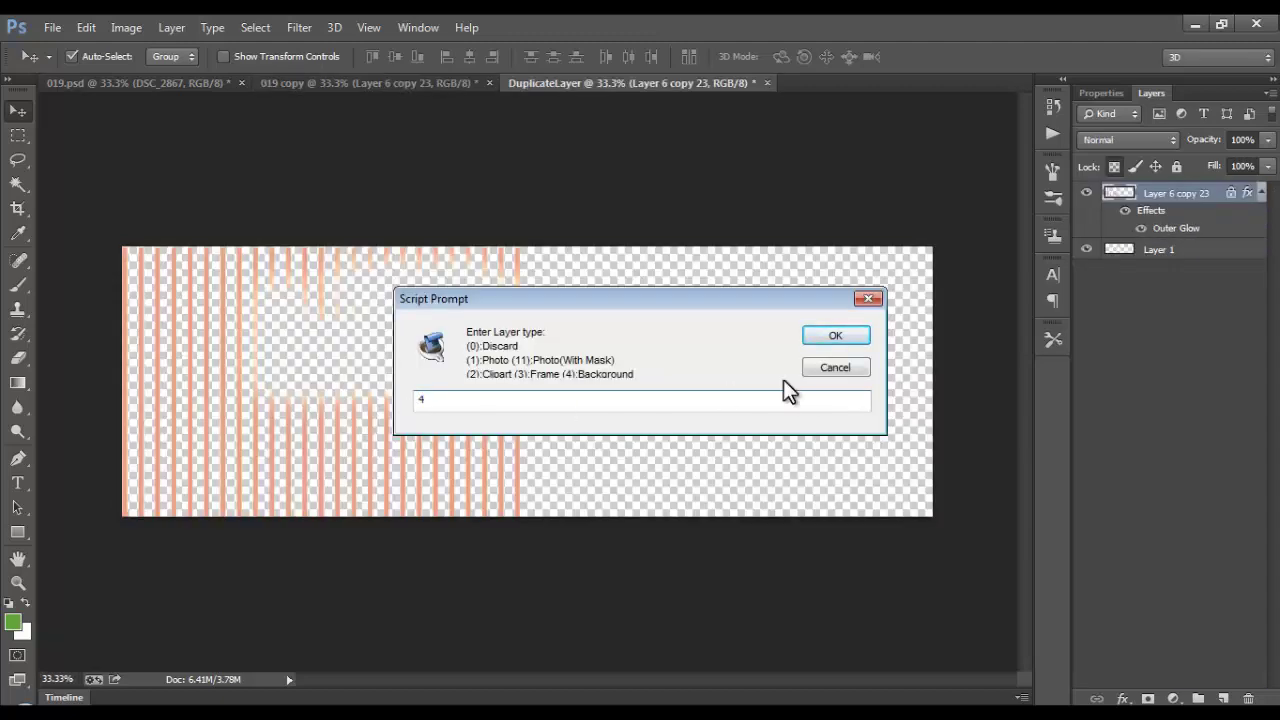
pyautogui.click(837, 336)
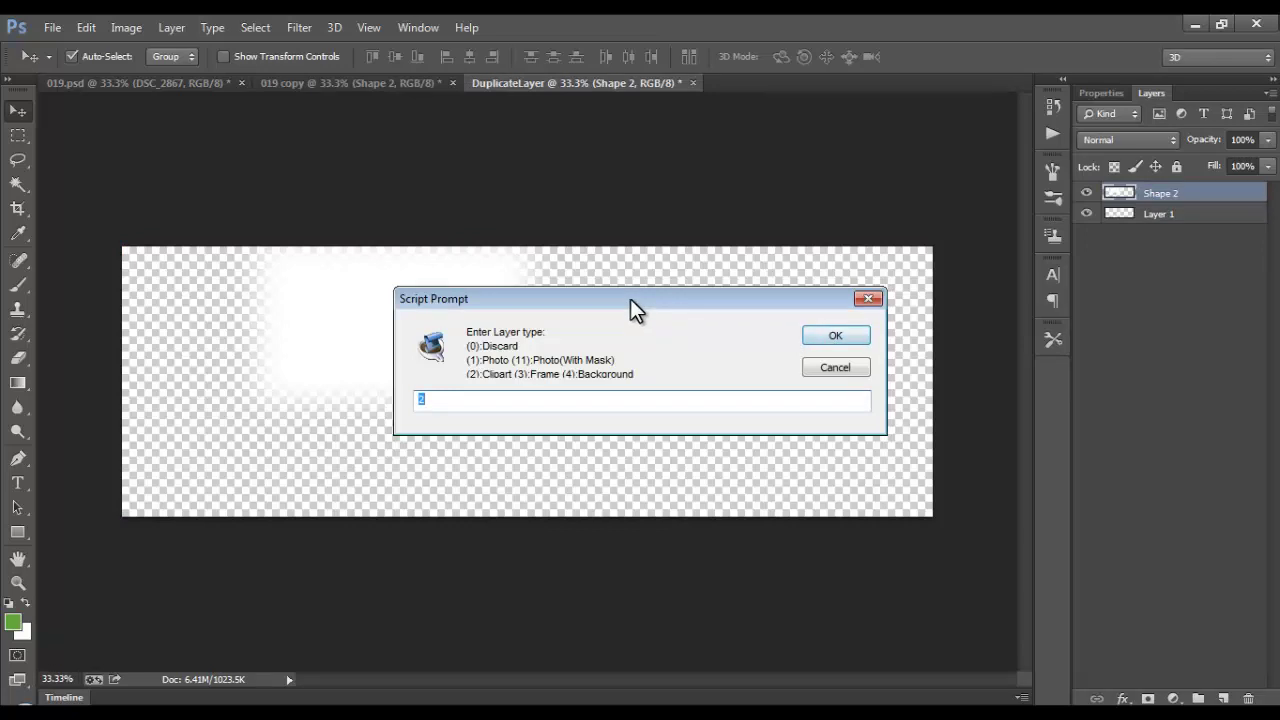
# Classify Shape 2 as type 11 (Photo With Mask) and its clipped photo DSC_3184 as type 0 (Discard).
pyautogui.moveTo(631, 300); pyautogui.dragTo(800, 386)
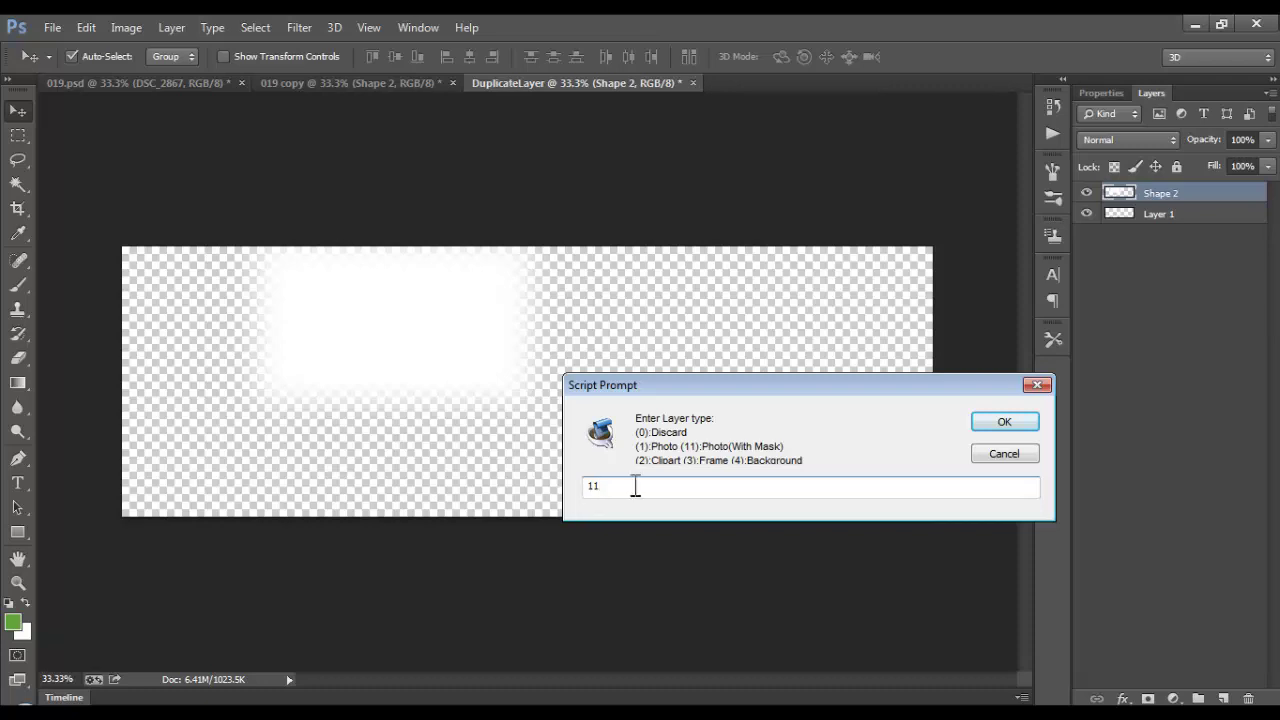
pyautogui.click(1004, 425)
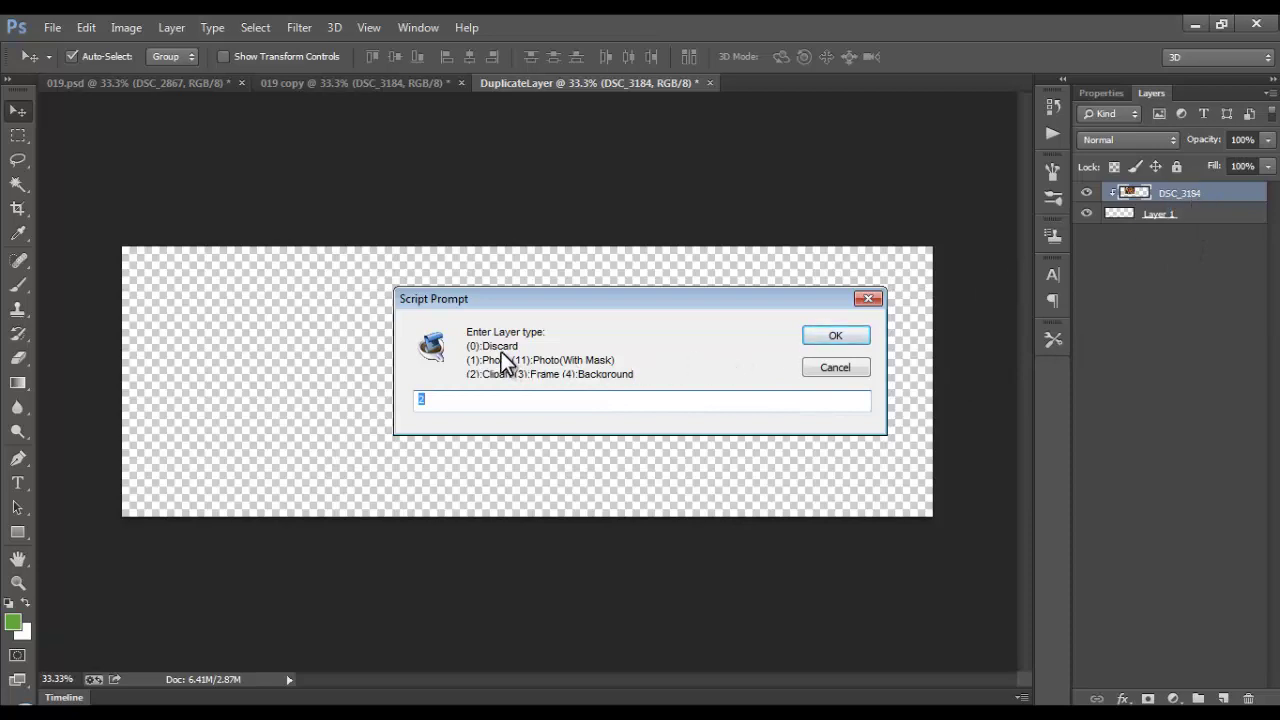
pyautogui.write('0')
pyautogui.click(836, 335)
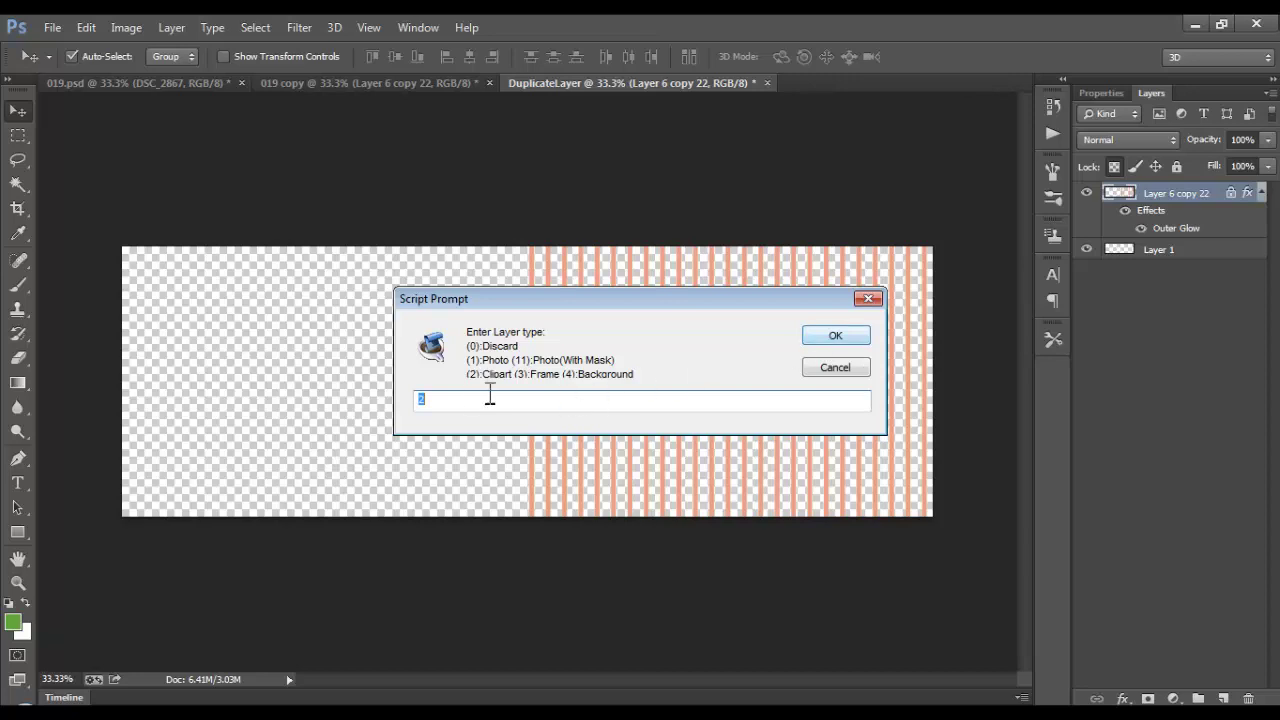
# Classify the striped Layer 6 copy 22 as type 4 (Background) and Shape 1 as type 11 (Photo With Mask).
pyautogui.write('4')
pyautogui.click(836, 337)
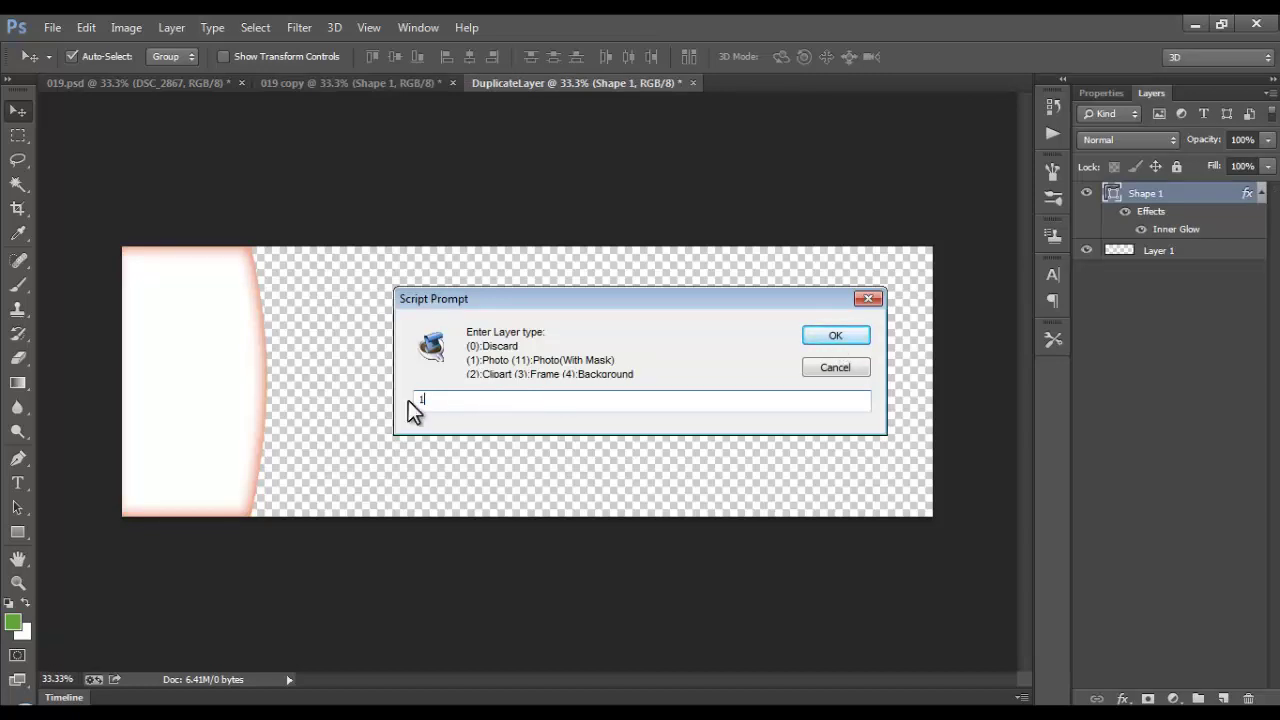
pyautogui.write('11')
pyautogui.click(833, 343)
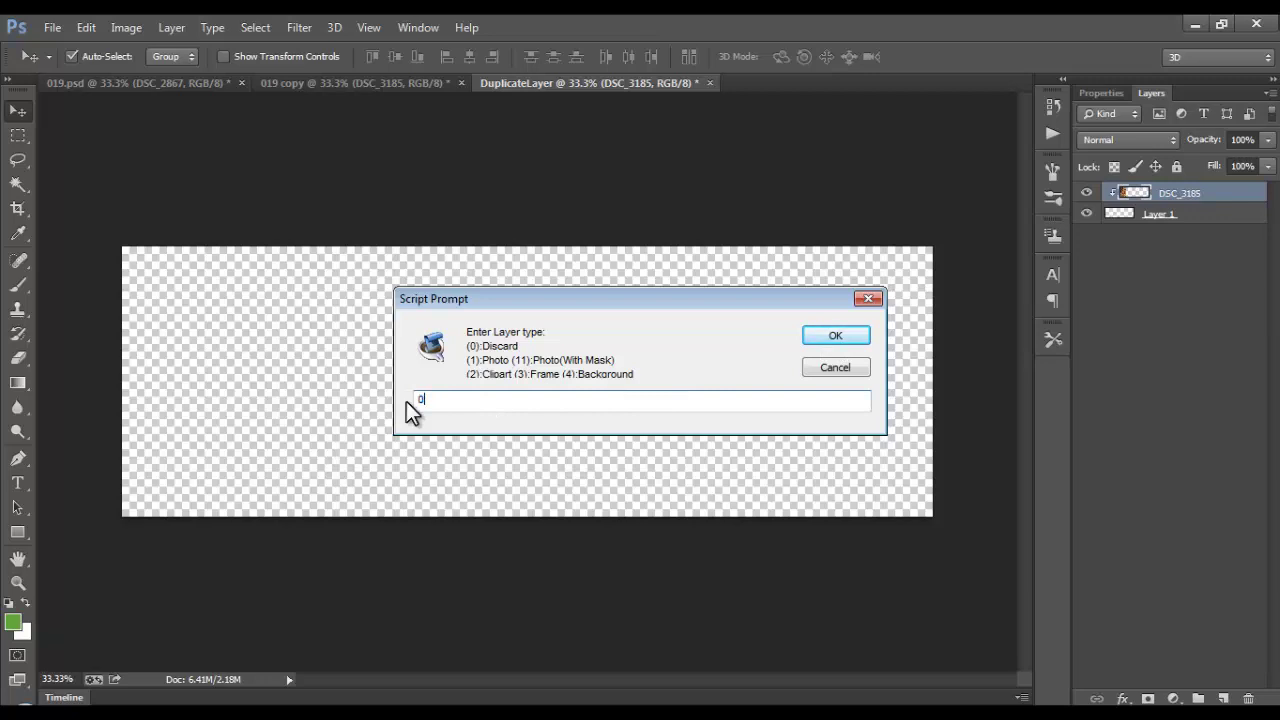
# Classify the clipped photo DSC_3185 as type 0 (Discard) and the wavy-edged pink panel layer as type 4 (Background).
pyautogui.write('0')
pyautogui.click(833, 335)
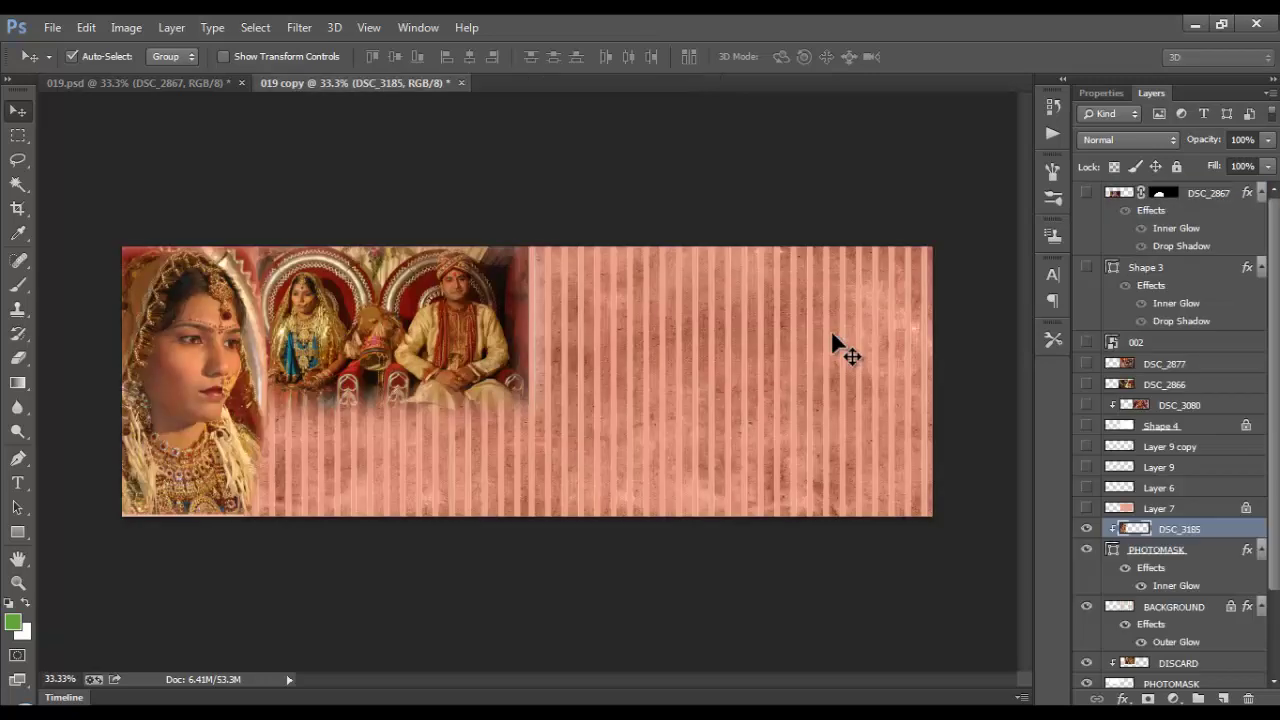
pyautogui.moveTo(752, 304); pyautogui.dragTo(457, 319)
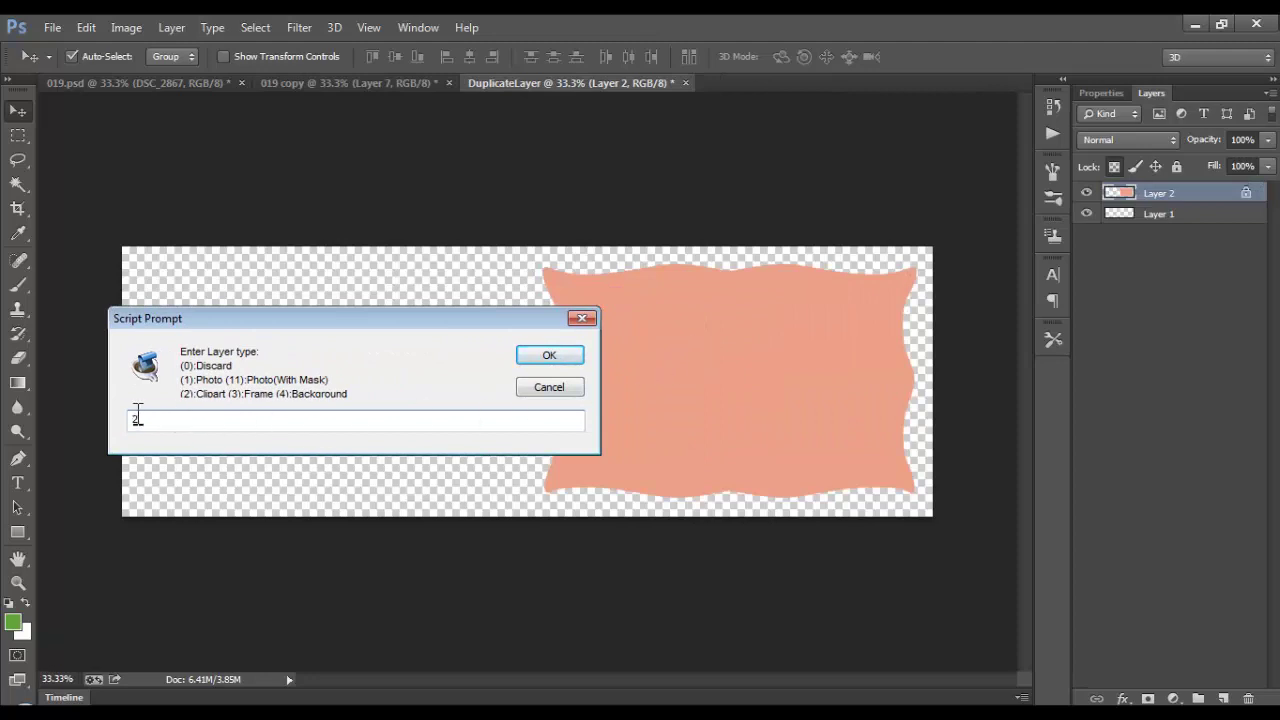
pyautogui.write('4')
pyautogui.click(549, 355)
# Classify the wavy border outline and the two floral corner layers as type 2 (Clipart).
pyautogui.moveTo(641, 298); pyautogui.dragTo(330, 330)
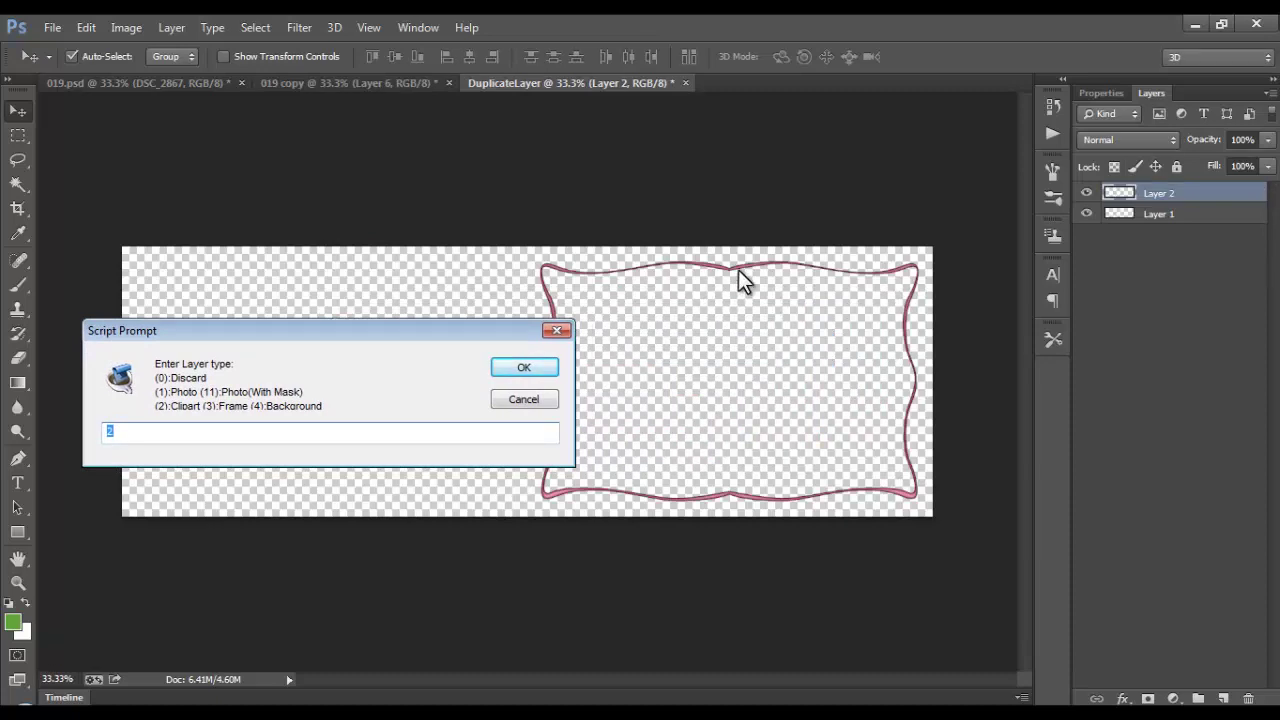
pyautogui.click(548, 372)
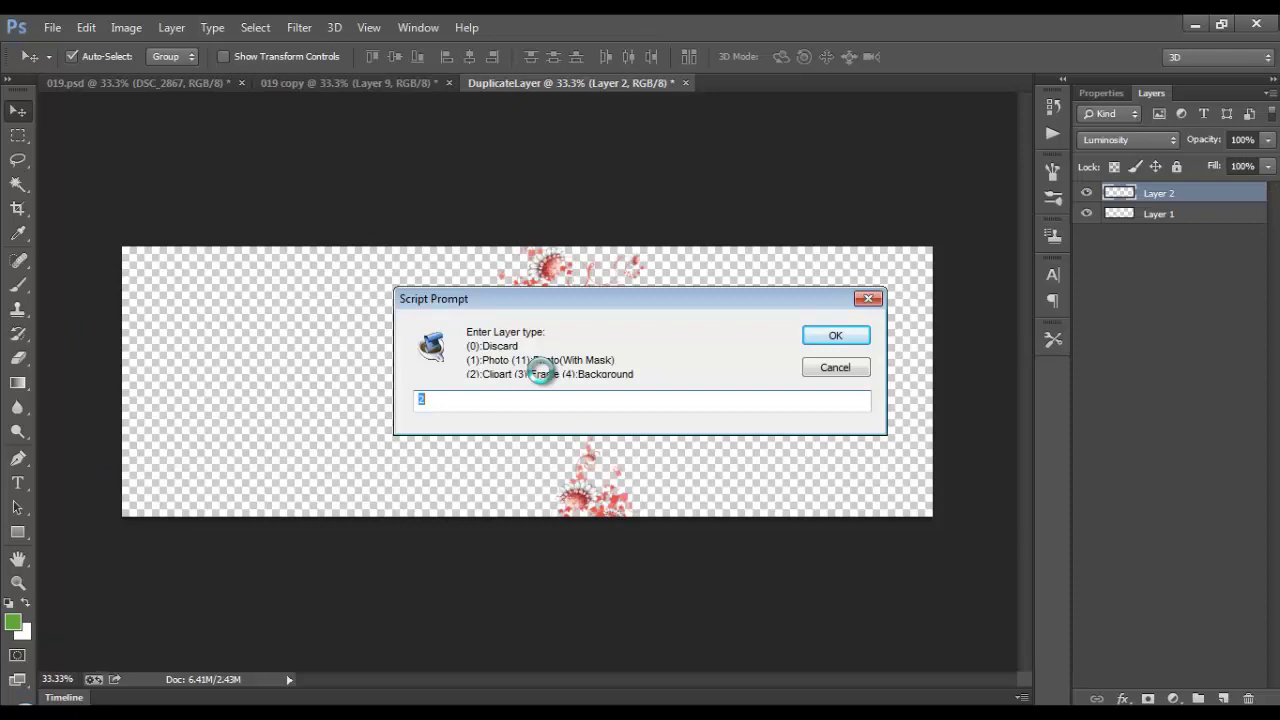
pyautogui.moveTo(620, 298); pyautogui.dragTo(617, 465)
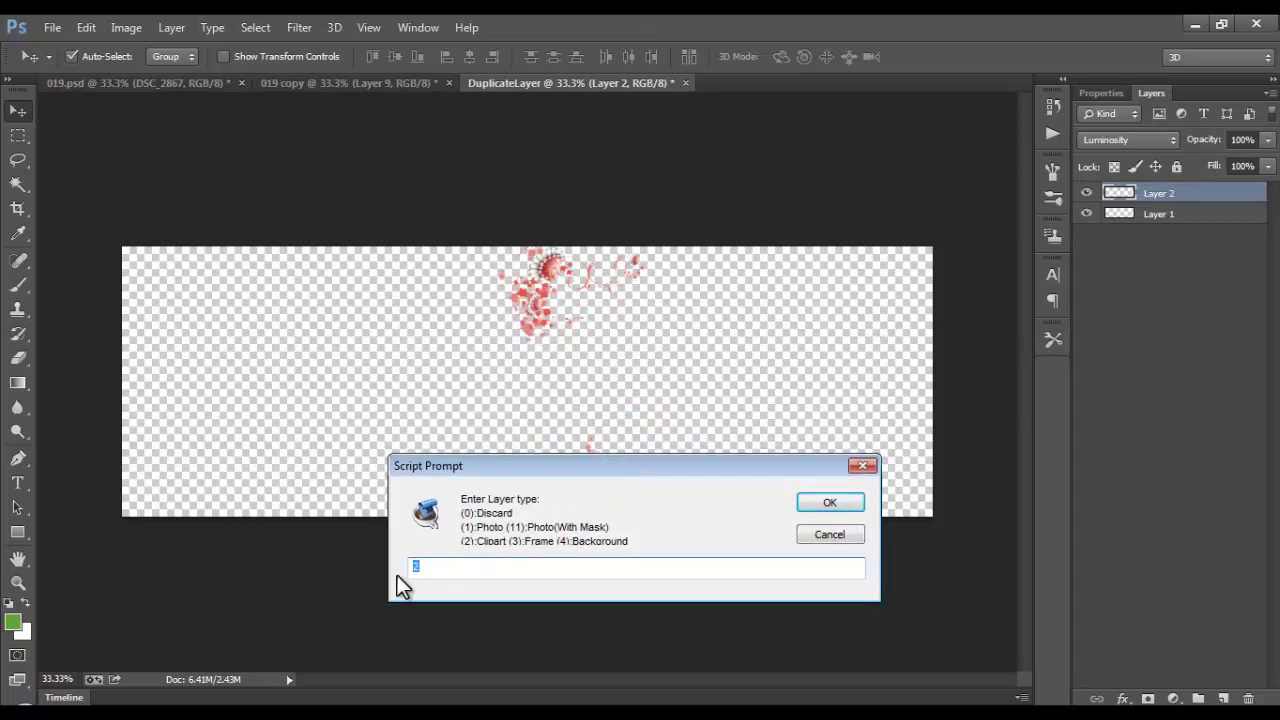
pyautogui.click(829, 500)
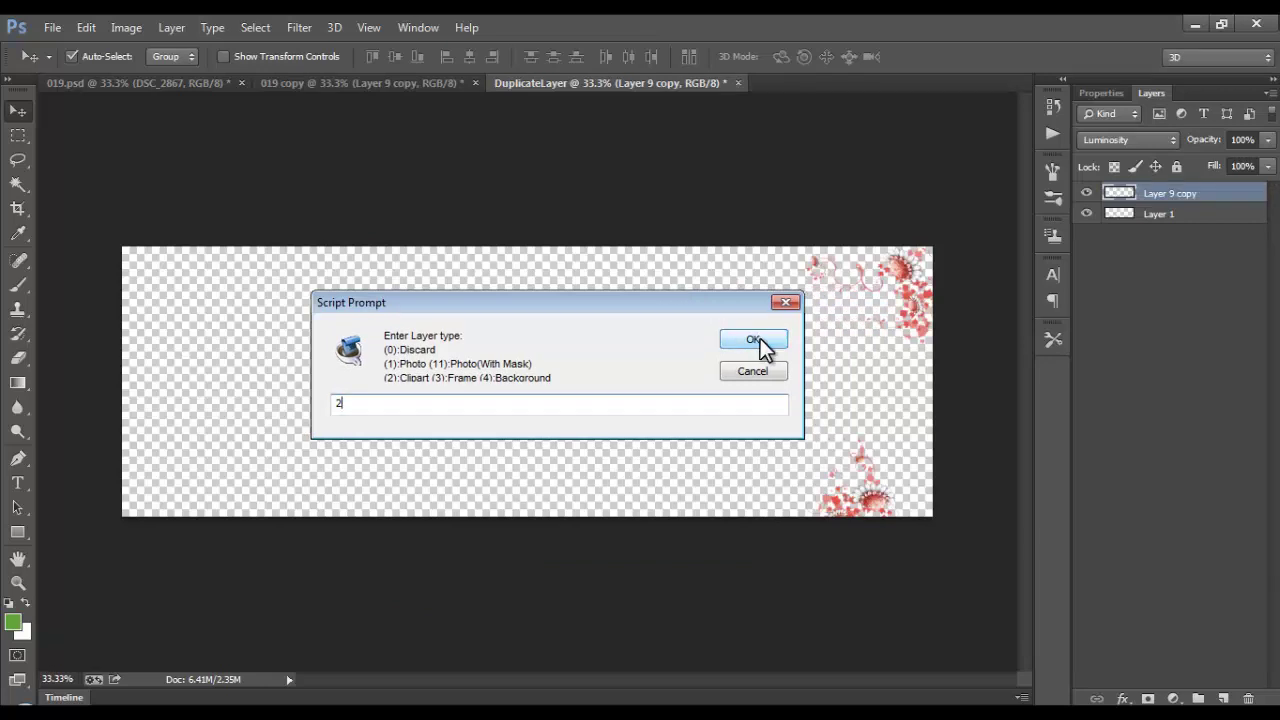
pyautogui.click(751, 341)
# Classify Shape 4 as type 11 (Photo With Mask) and its clipped photo DSC_3080 as type 0 (Discard).
pyautogui.moveTo(728, 299); pyautogui.dragTo(603, 453)
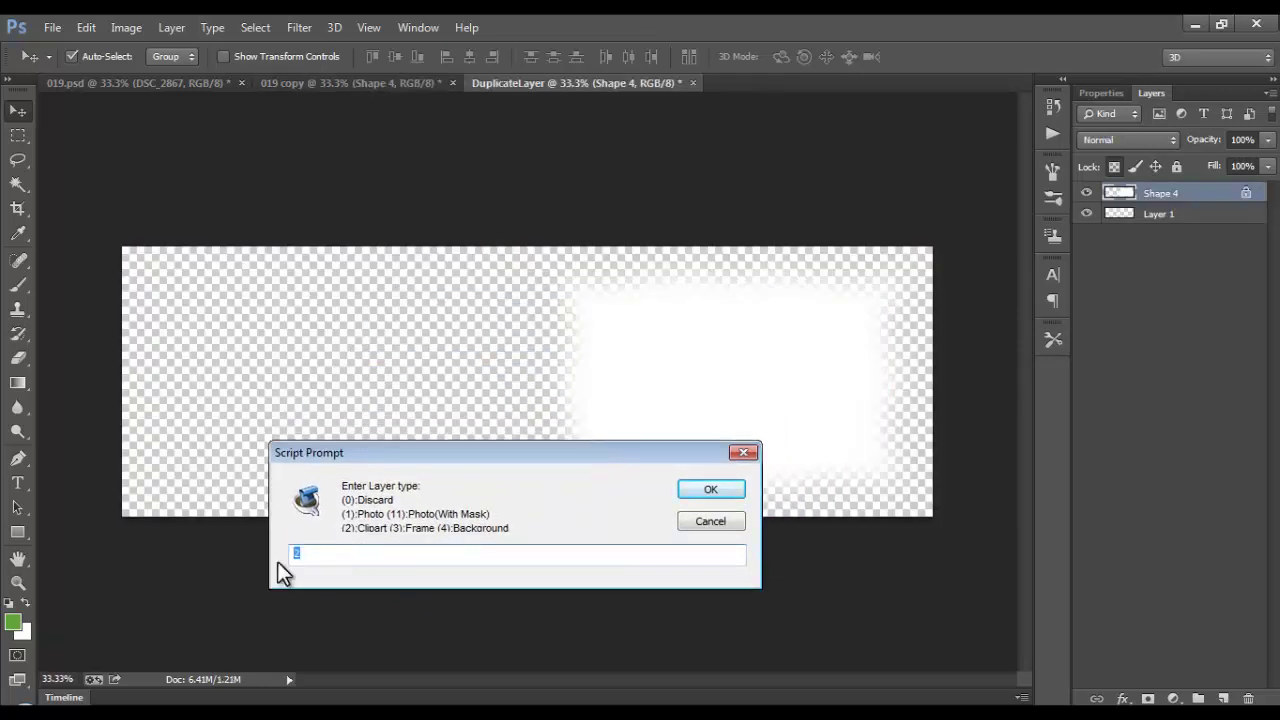
pyautogui.write('11')
pyautogui.click(710, 489)
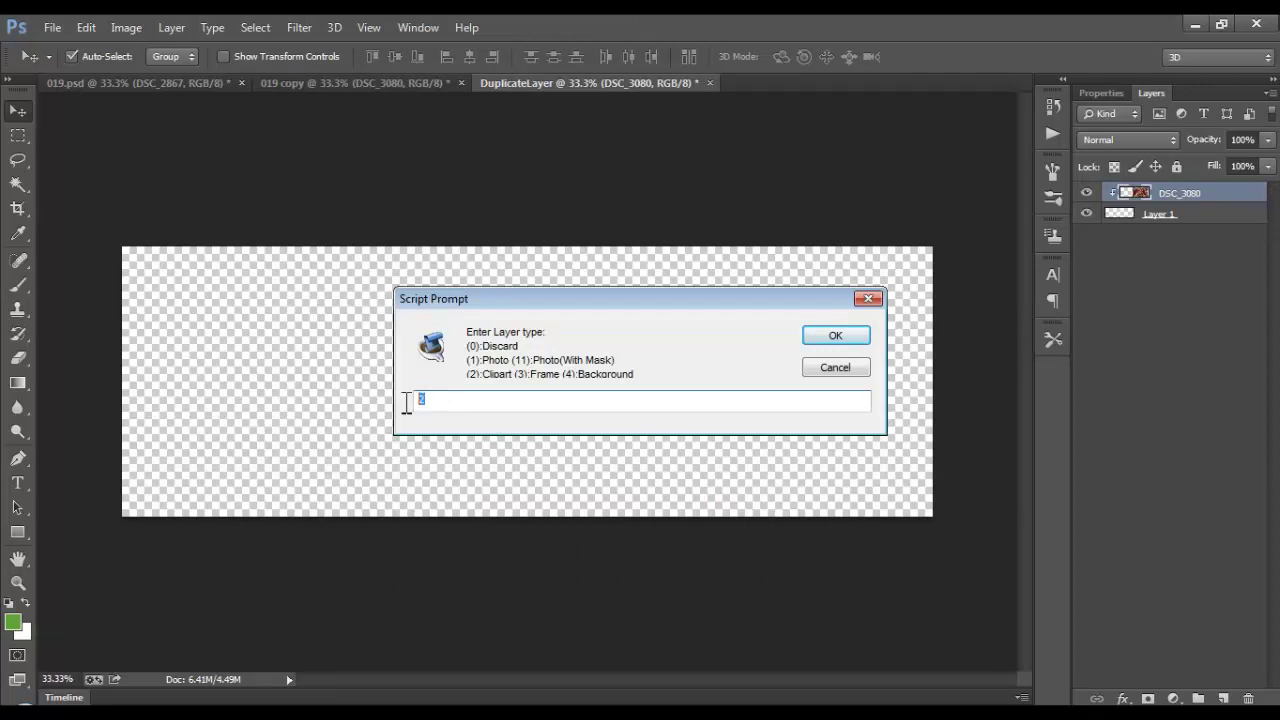
pyautogui.write('0')
pyautogui.click(810, 340)
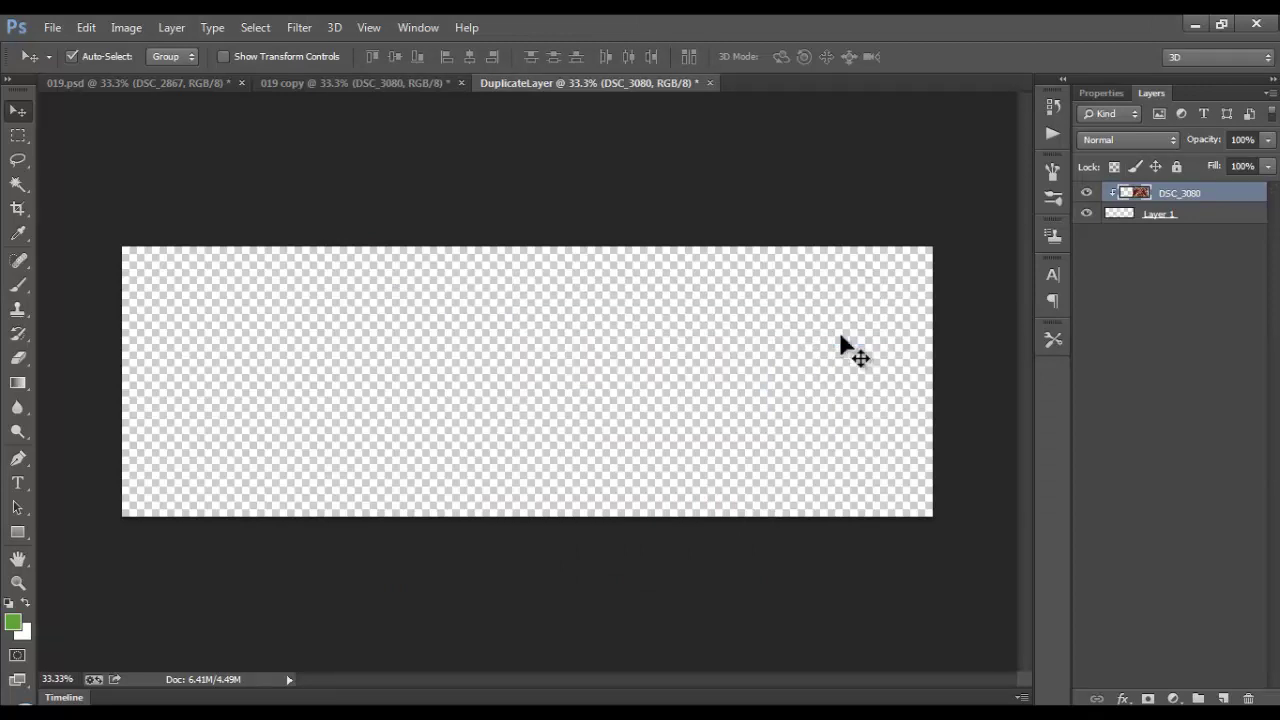
# Confirm a type for the couple cutout layer 002, and complete the conversion with DSC_2867 as type 11 (Photo With Mask).
pyautogui.moveTo(661, 298); pyautogui.dragTo(508, 296)
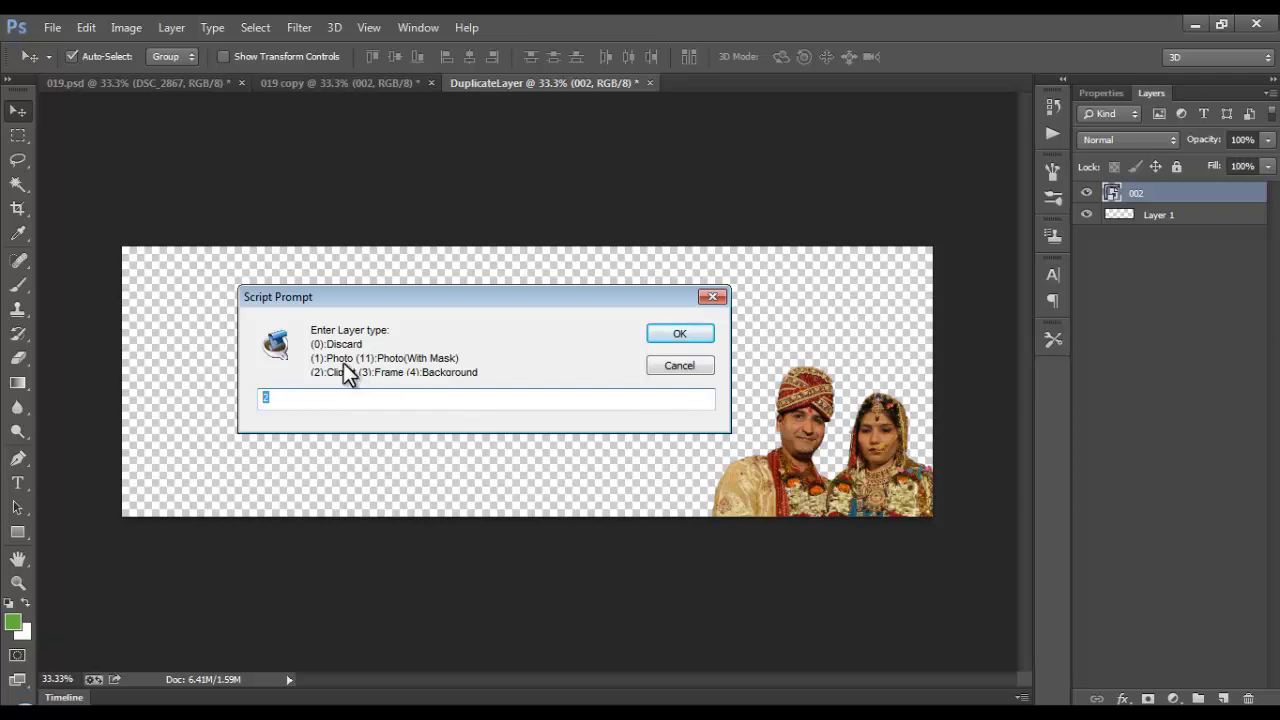
pyautogui.click(286, 400)
pyautogui.click(686, 340)
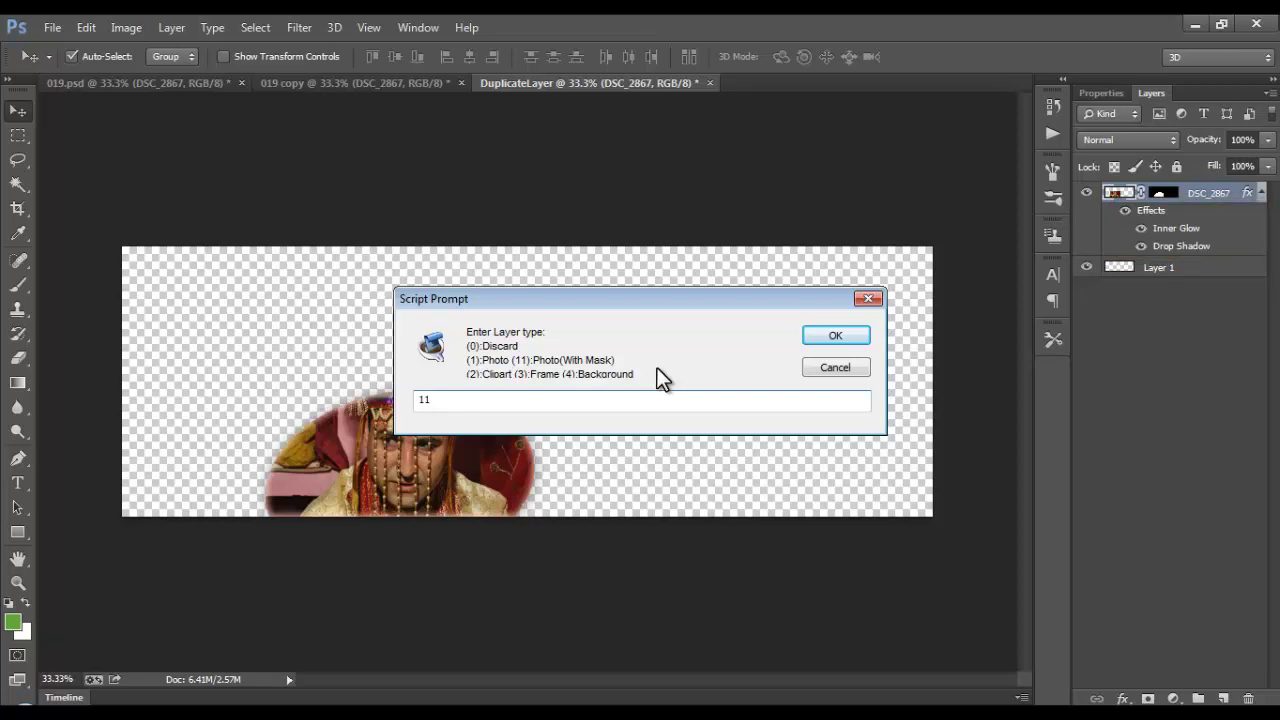
pyautogui.click(836, 336)
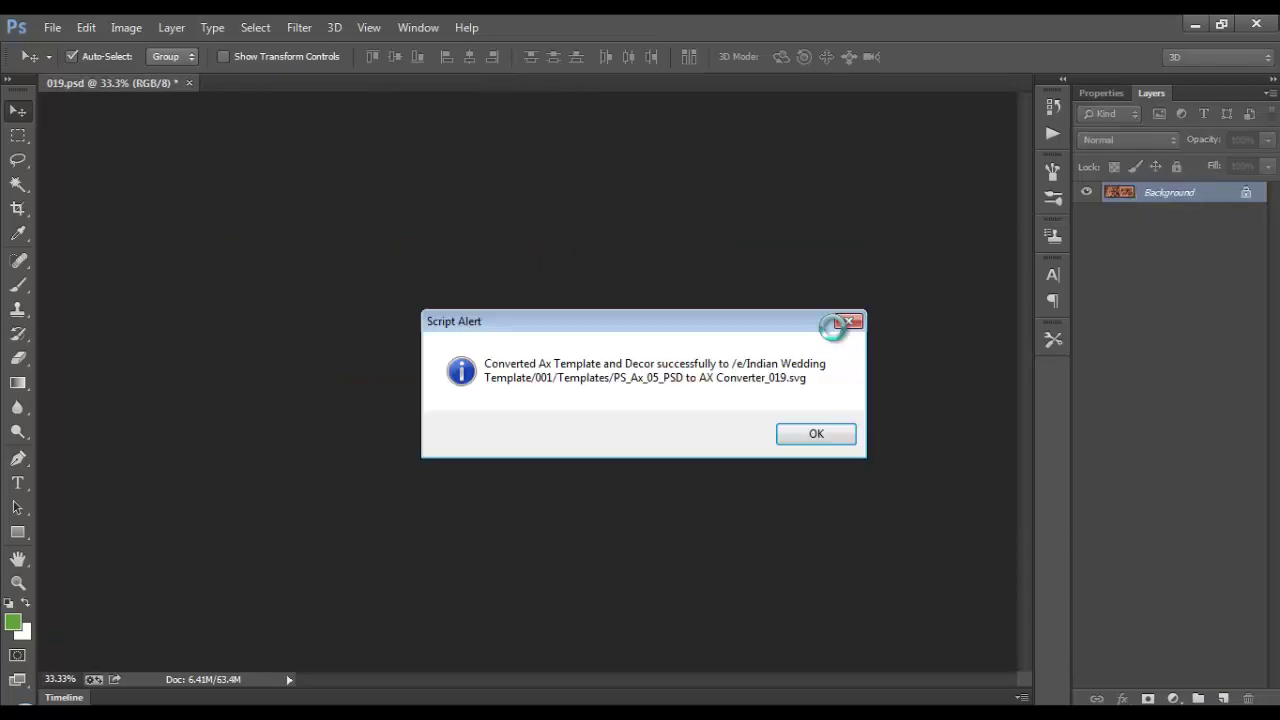
pyautogui.click(814, 434)
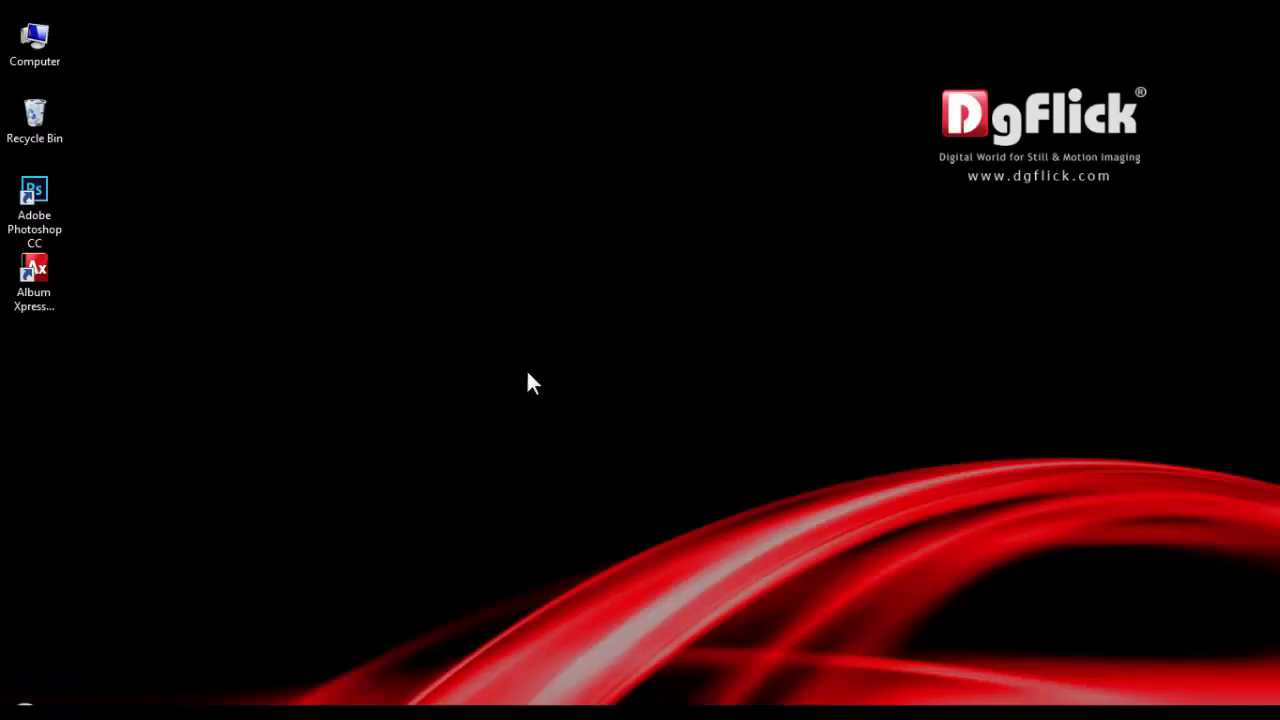
# Open the Album Xpress PRO-6.0 installation folder, browse to Products > DgAlbum > Themes, and dock that window to half the screen.
pyautogui.click(43, 280)
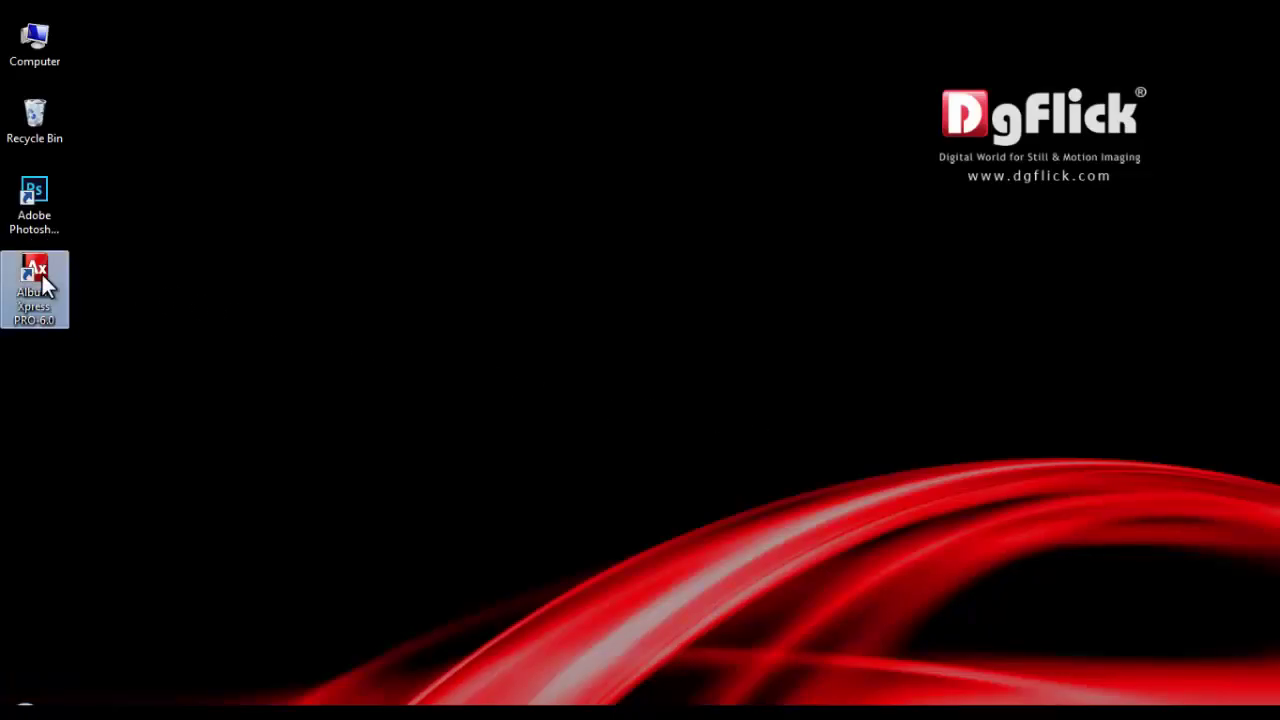
pyautogui.rightClick(43, 280)
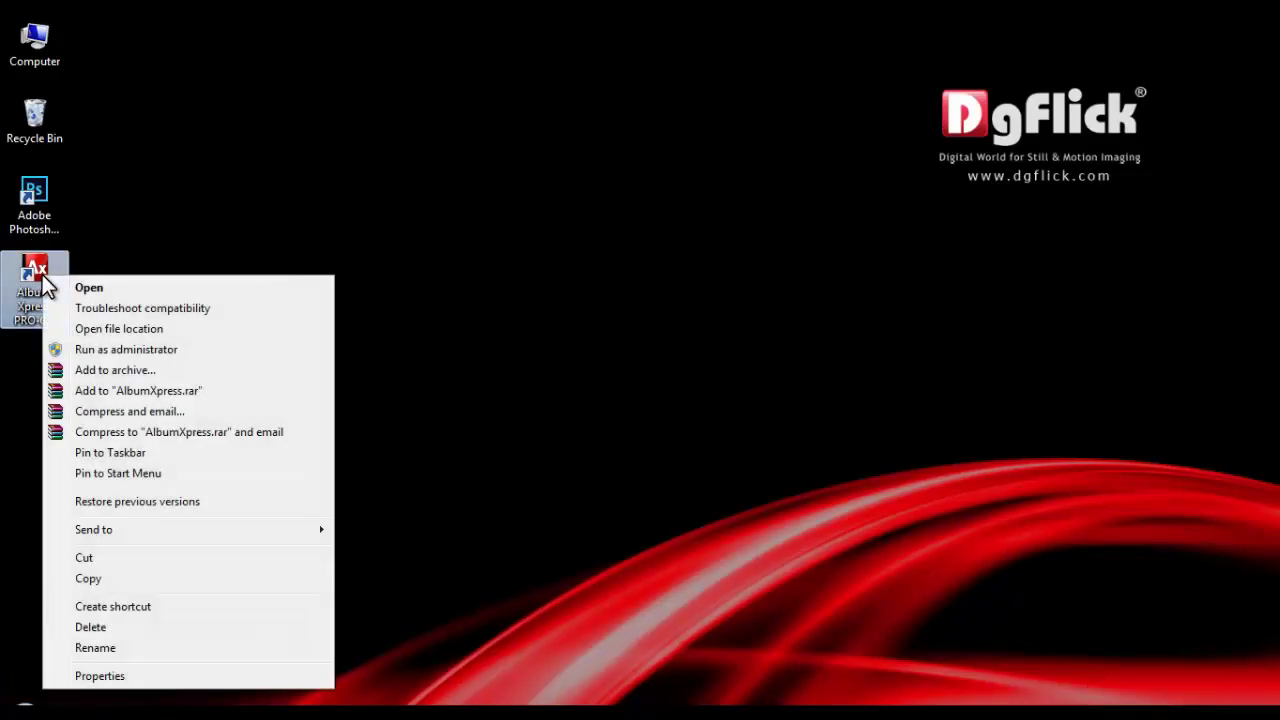
pyautogui.click(115, 334)
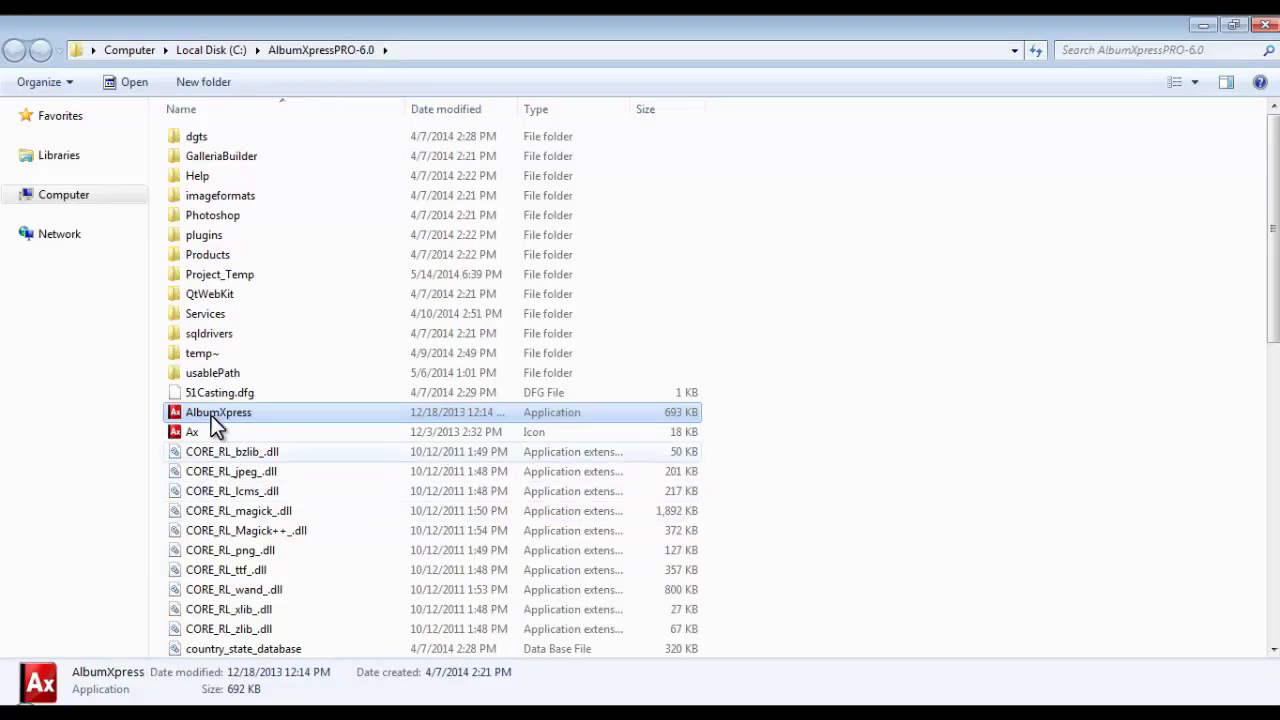
pyautogui.click(207, 257)
pyautogui.doubleClick(207, 256)
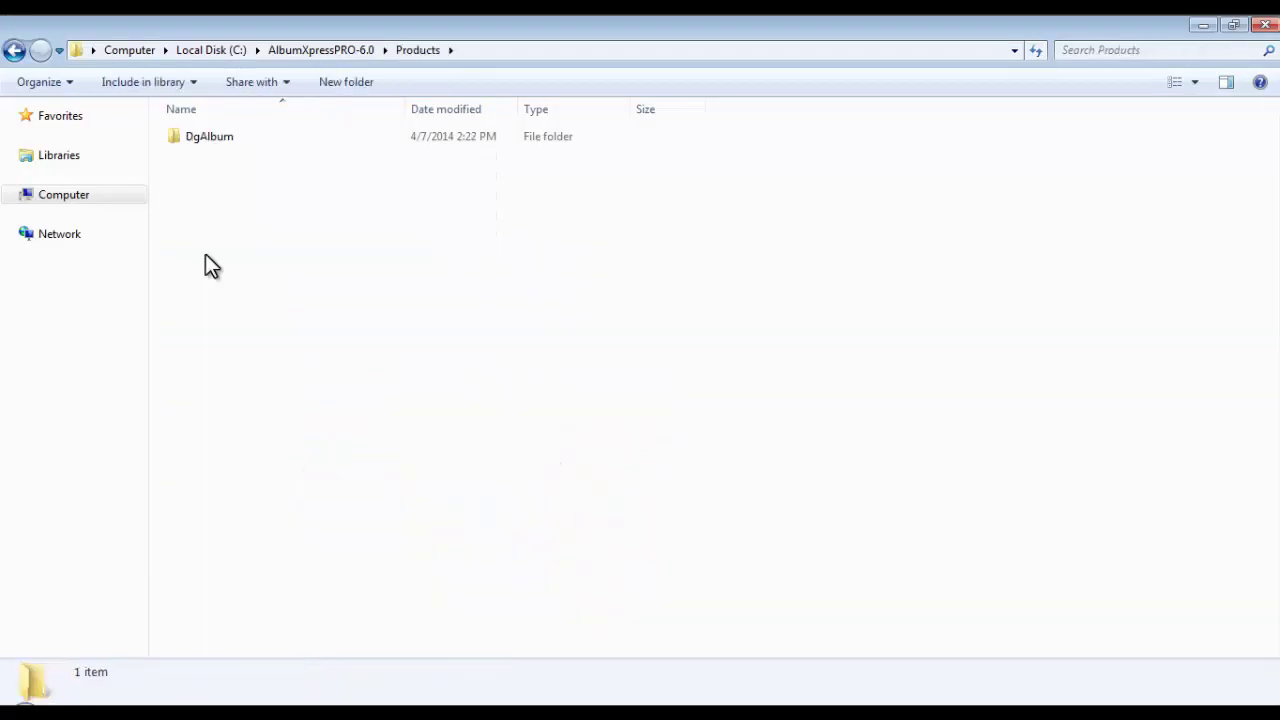
pyautogui.doubleClick(220, 140)
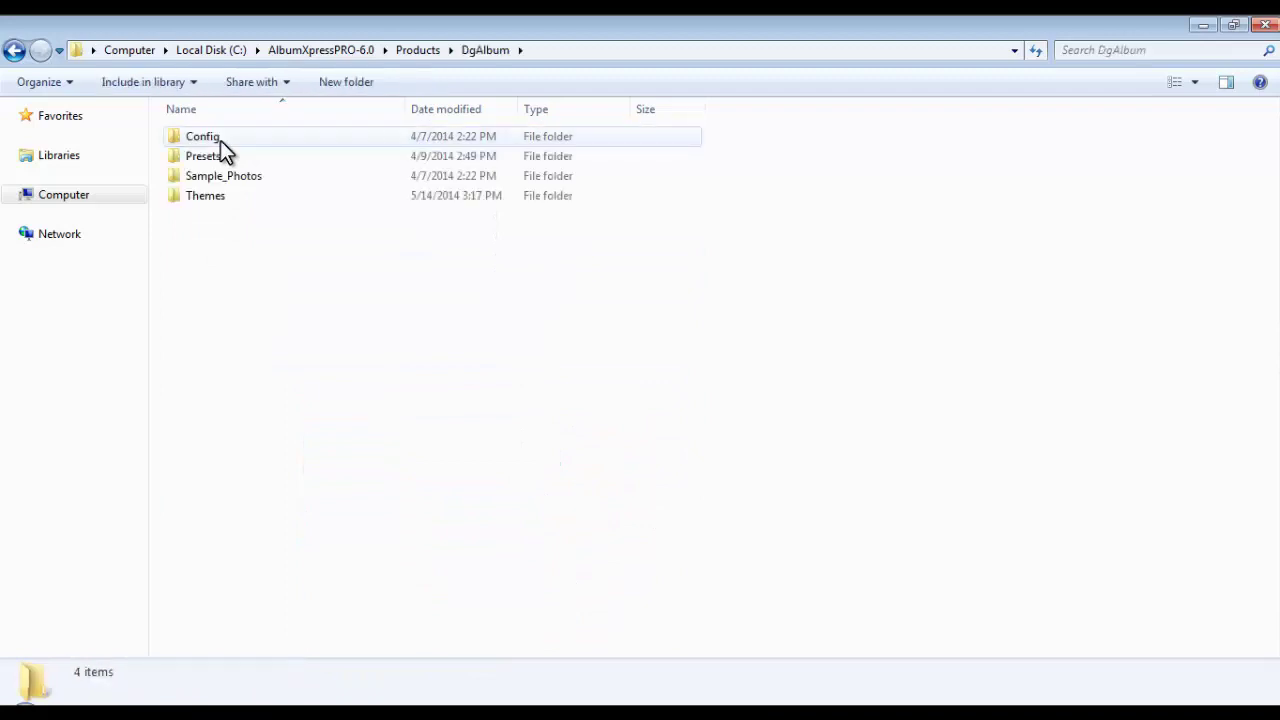
pyautogui.doubleClick(207, 196)
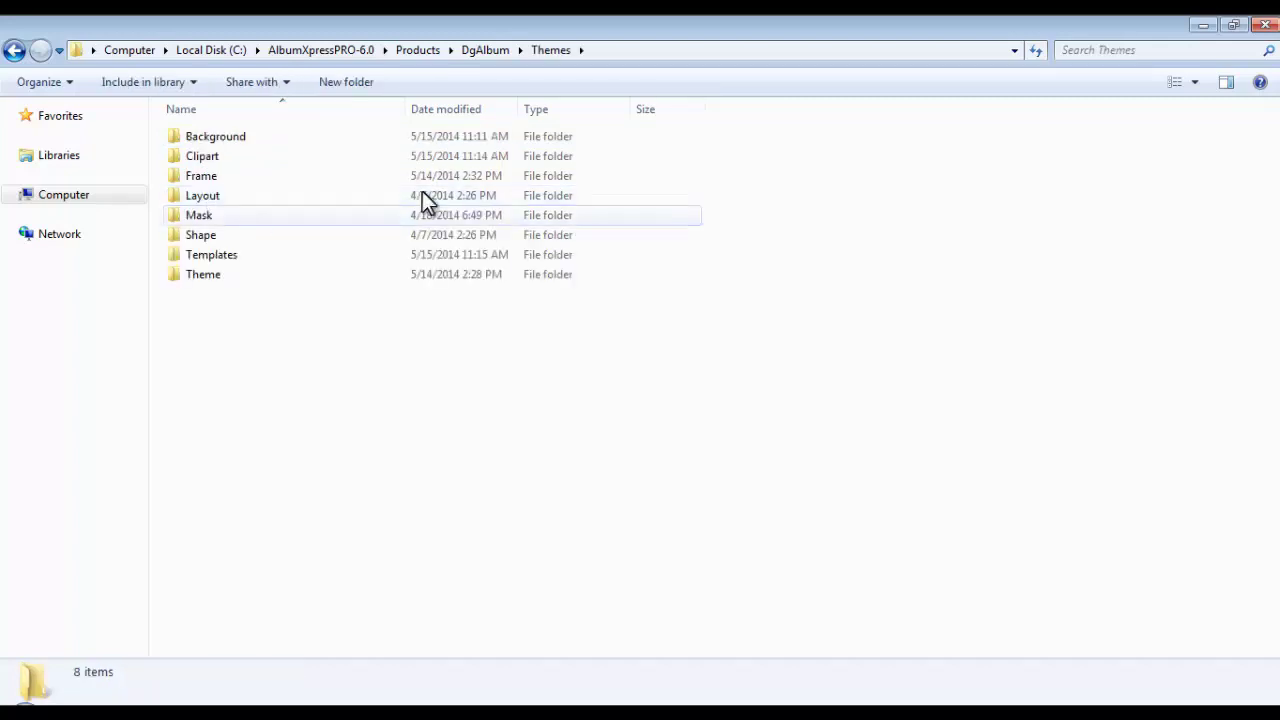
pyautogui.moveTo(520, 22); pyautogui.dragTo(8, 62)
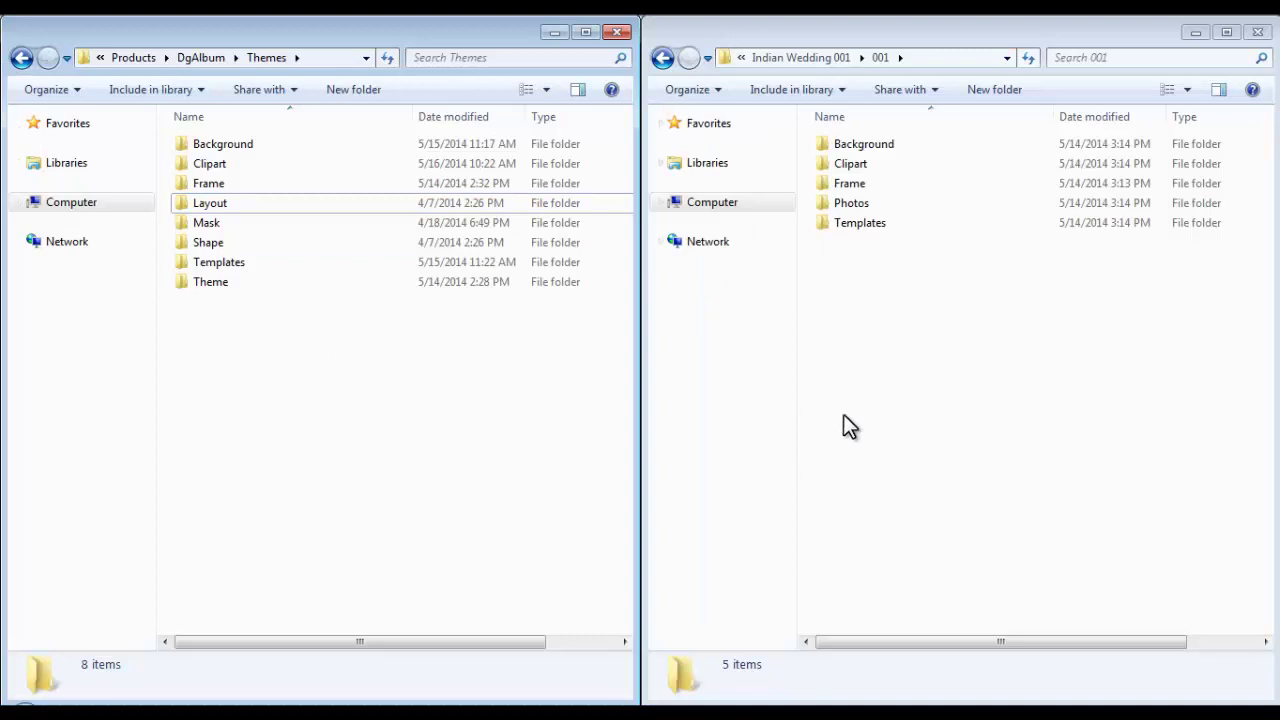
# Copy the Background, Clipart, Frame, Photos and Templates folders from the 001 folder into Themes, merging all folders that already exist there.
pyautogui.click(980, 390)
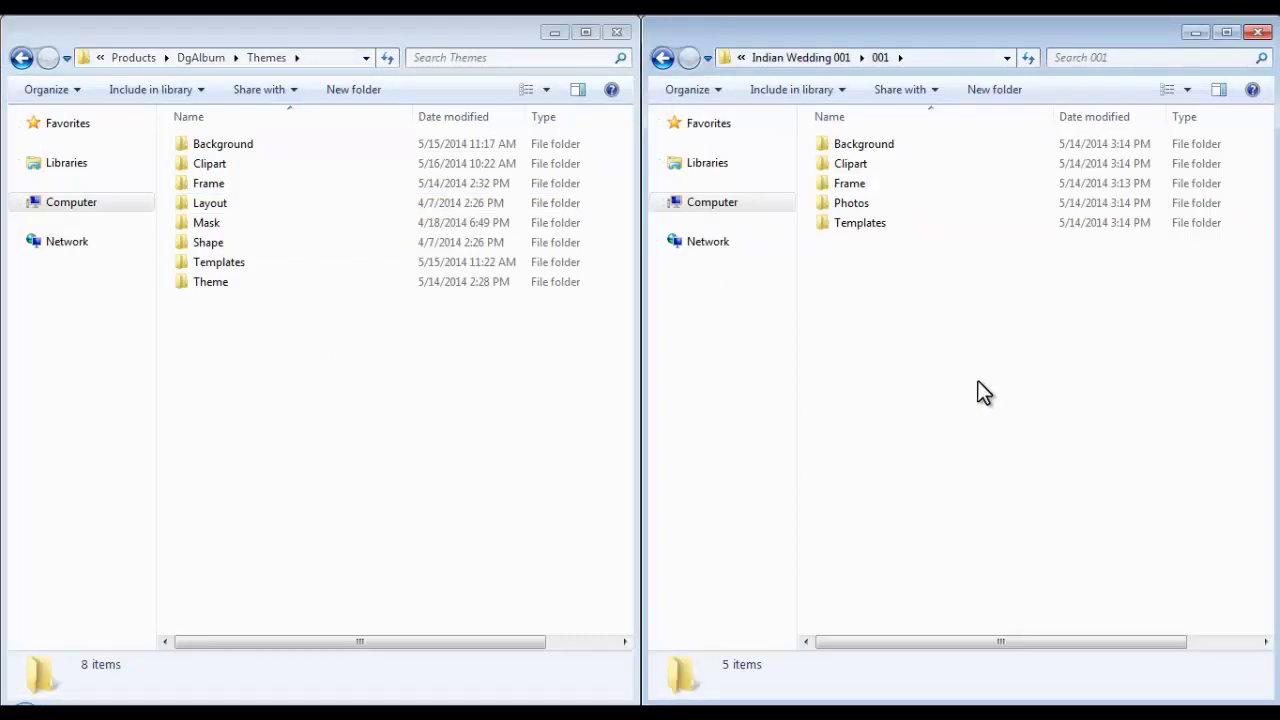
pyautogui.moveTo(860, 282); pyautogui.dragTo(893, 143)
pyautogui.rightClick(893, 143)
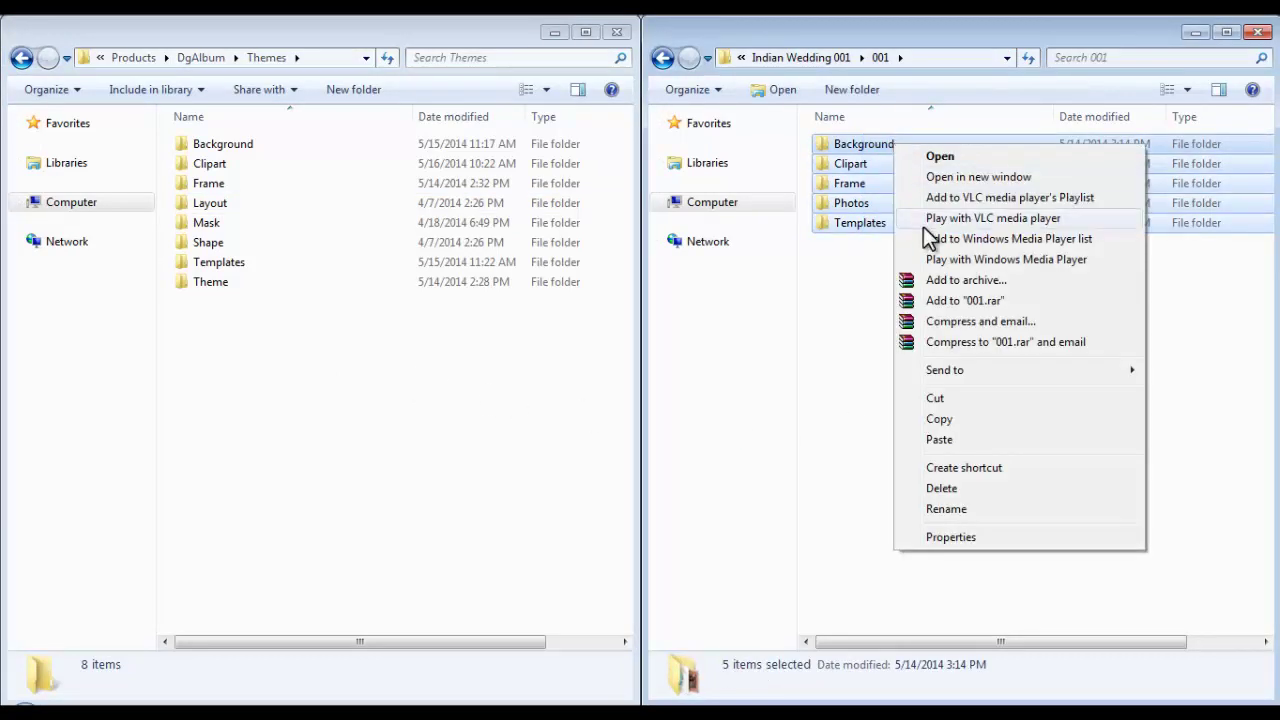
pyautogui.click(942, 418)
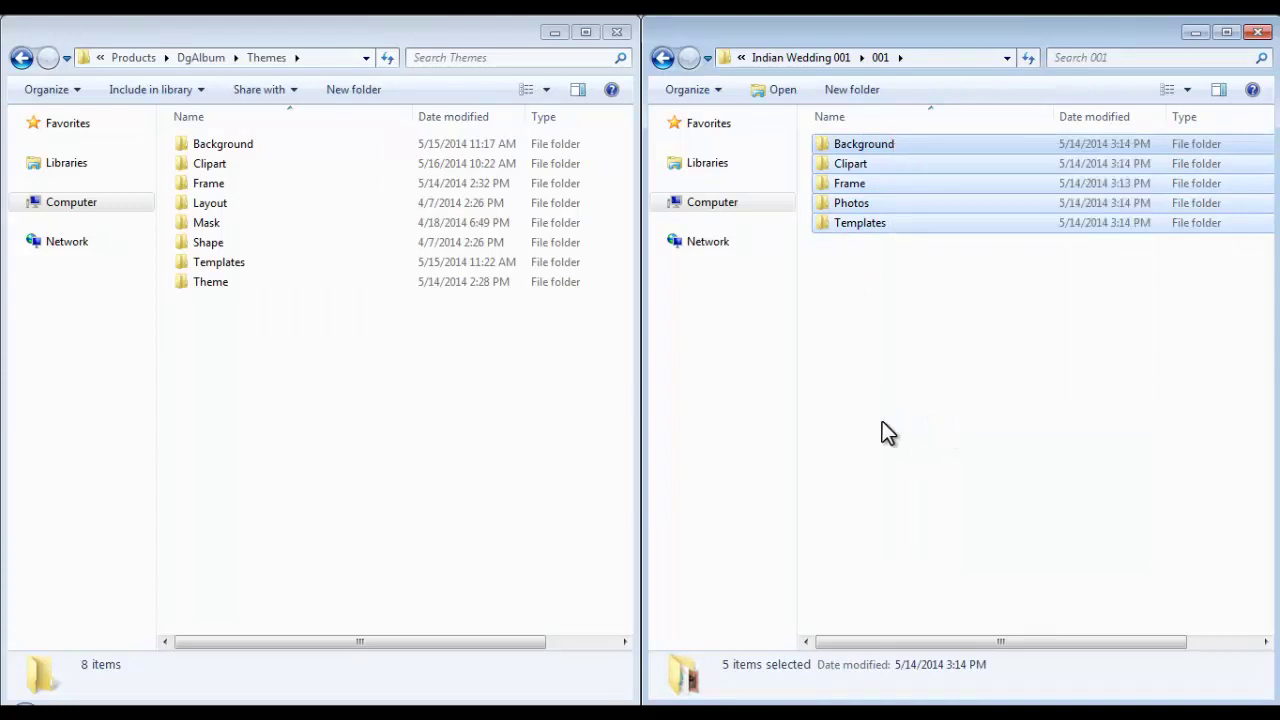
pyautogui.rightClick(217, 341)
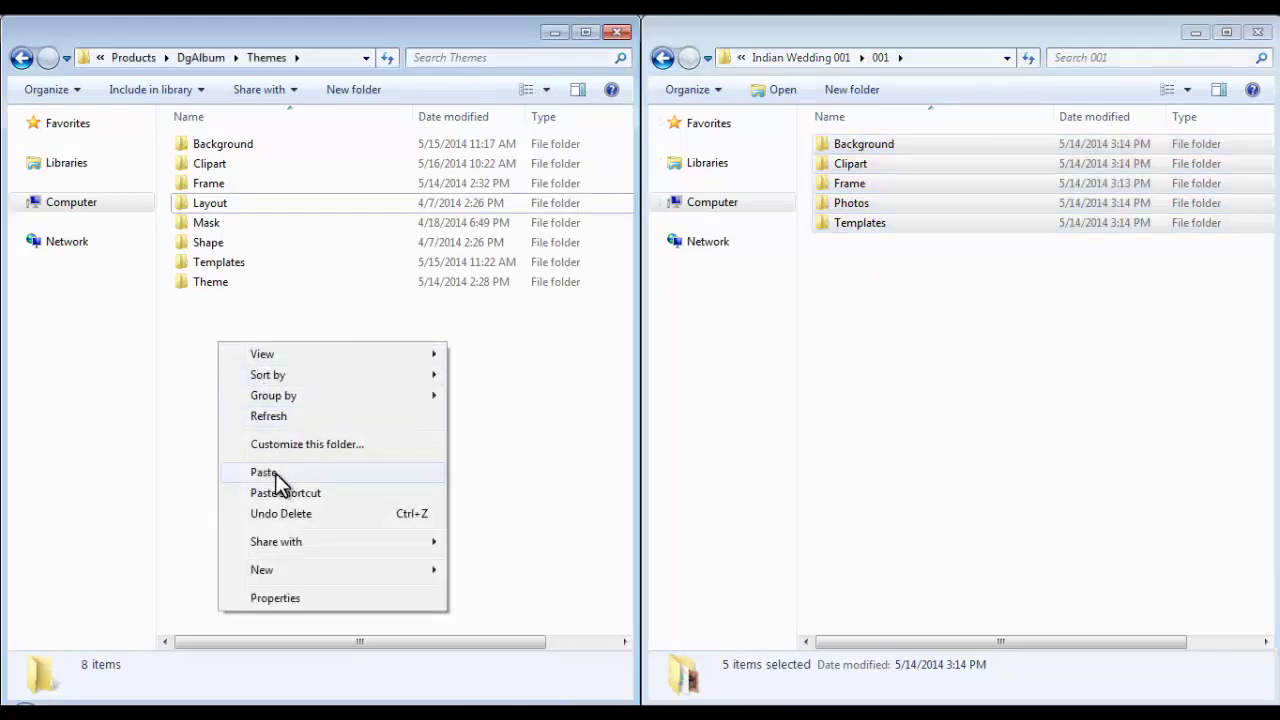
pyautogui.click(275, 473)
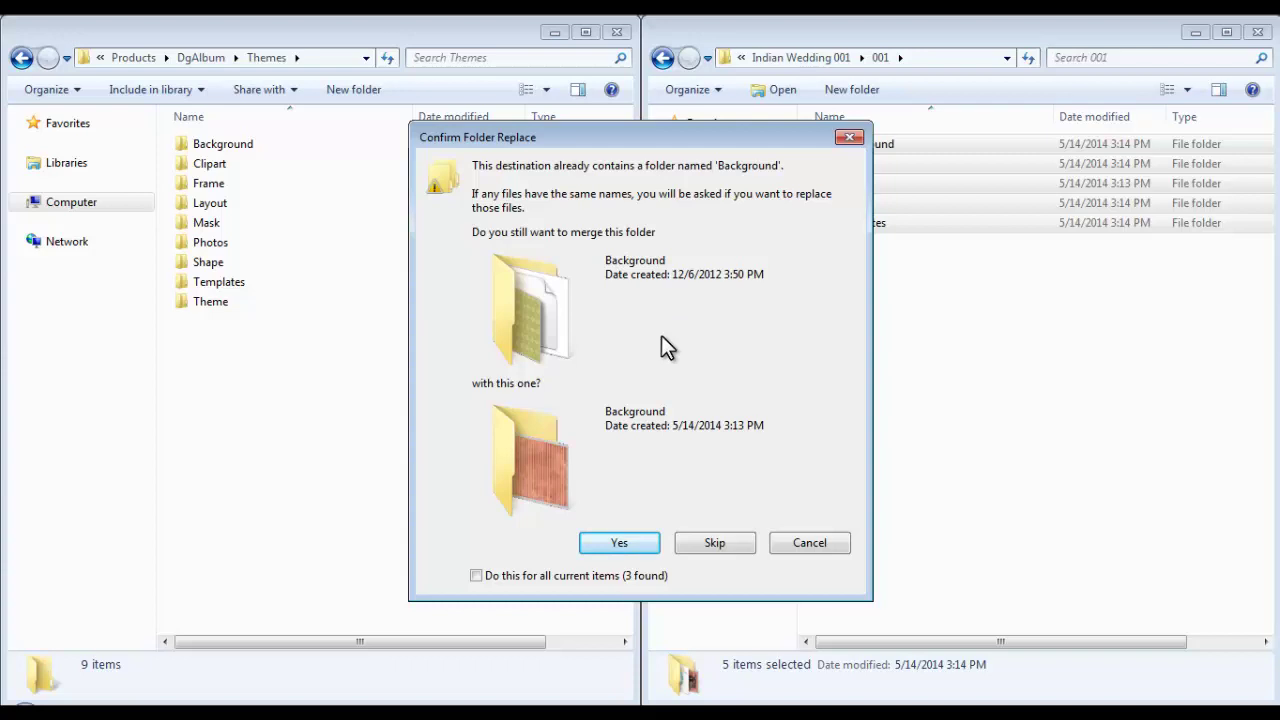
pyautogui.click(476, 577)
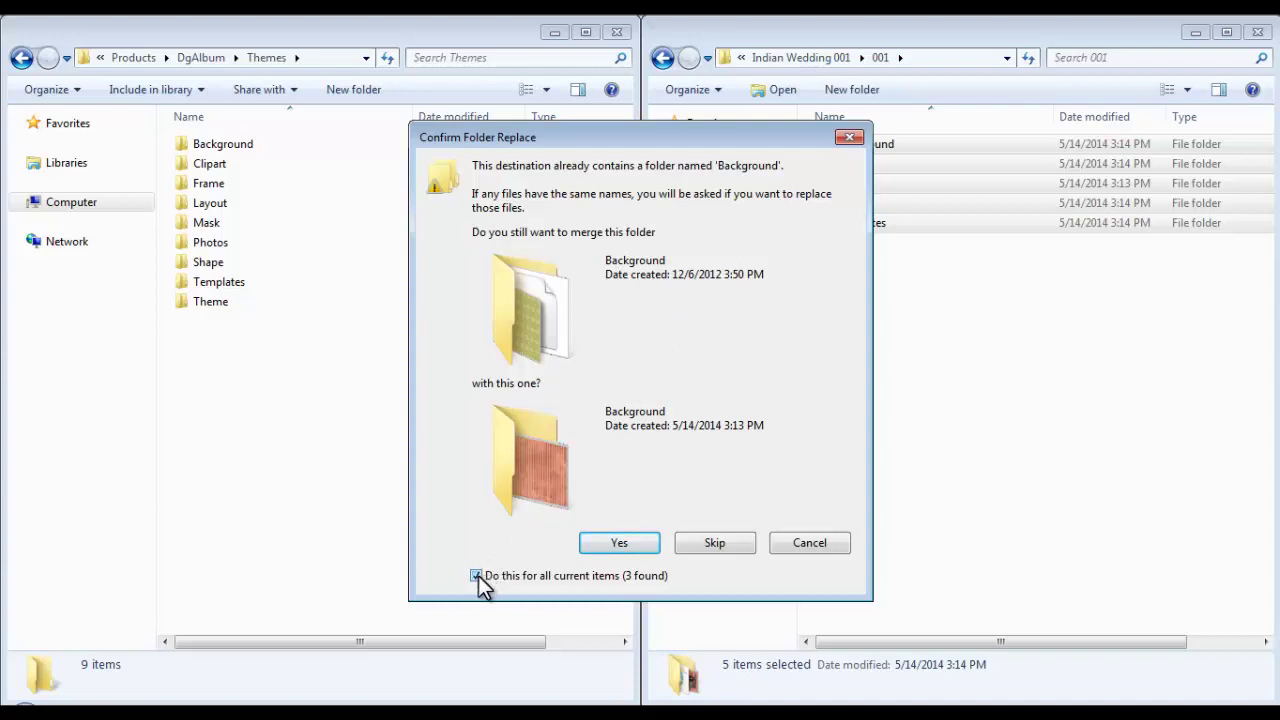
pyautogui.click(612, 546)
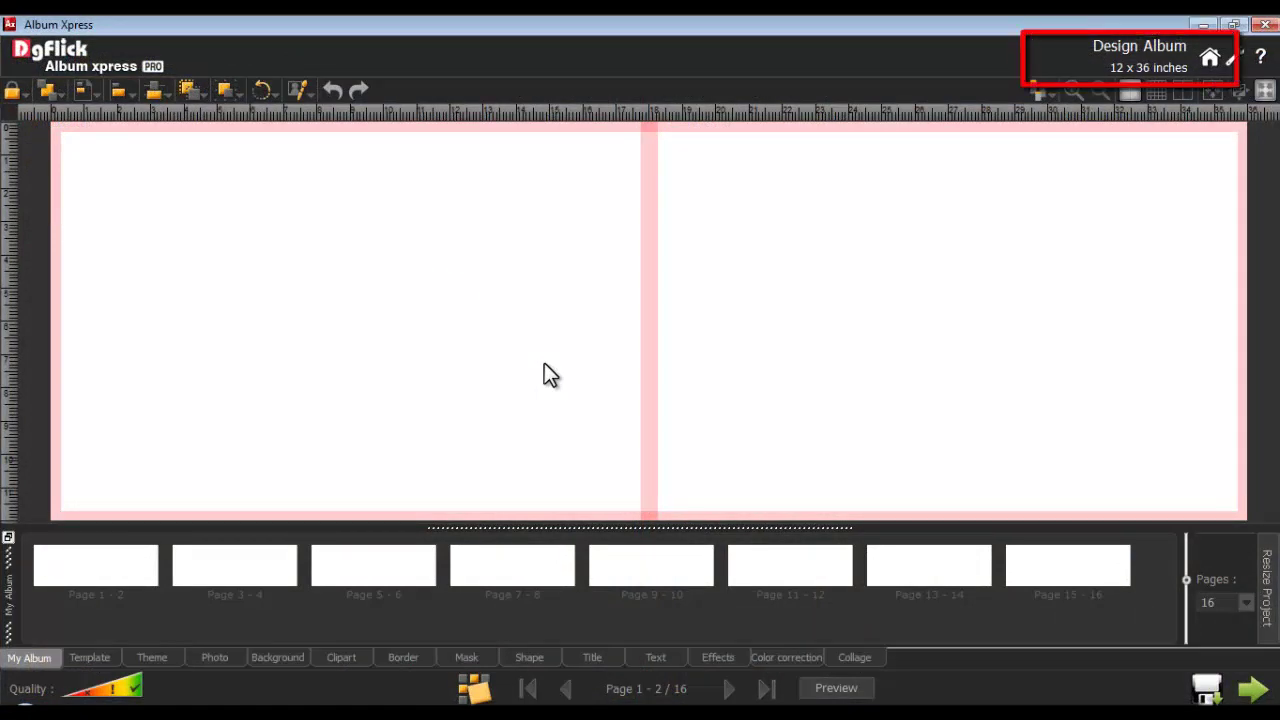
# Filter the templates by Theme, apply the North India template to pages 1-2, and fill its photo frames with the wedding photos.
pyautogui.click(104, 662)
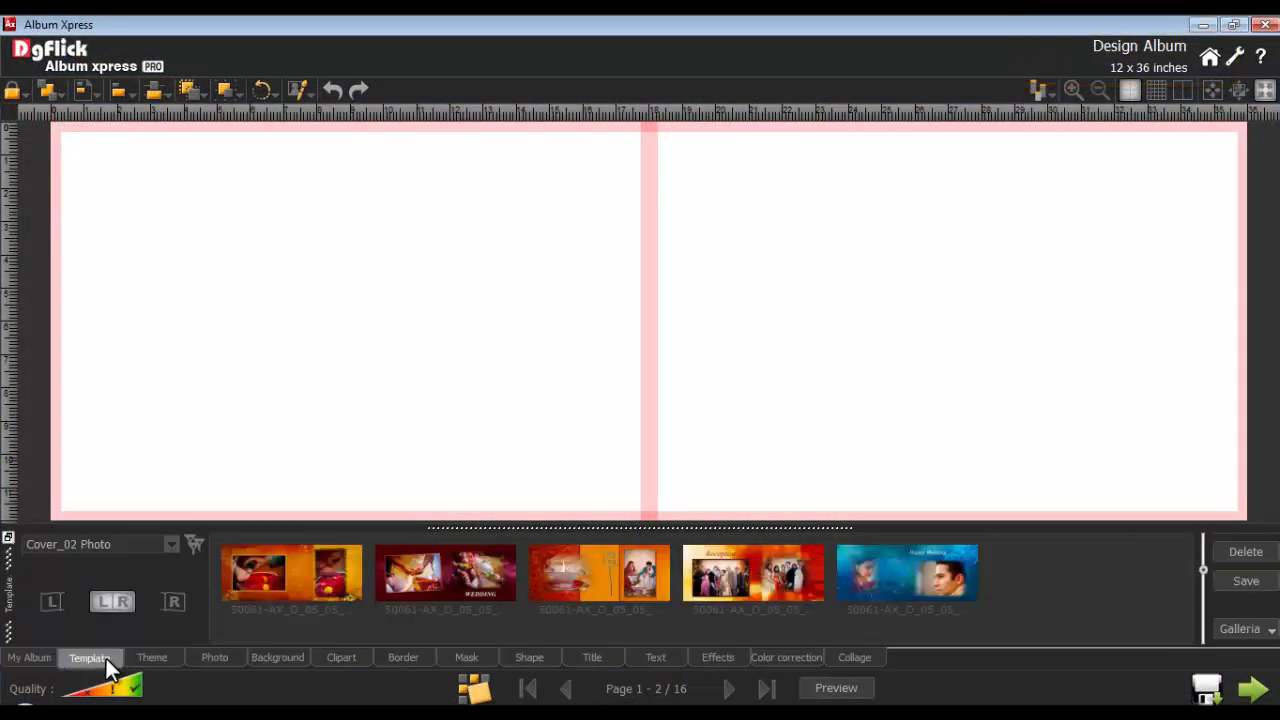
pyautogui.click(194, 546)
pyautogui.click(703, 355)
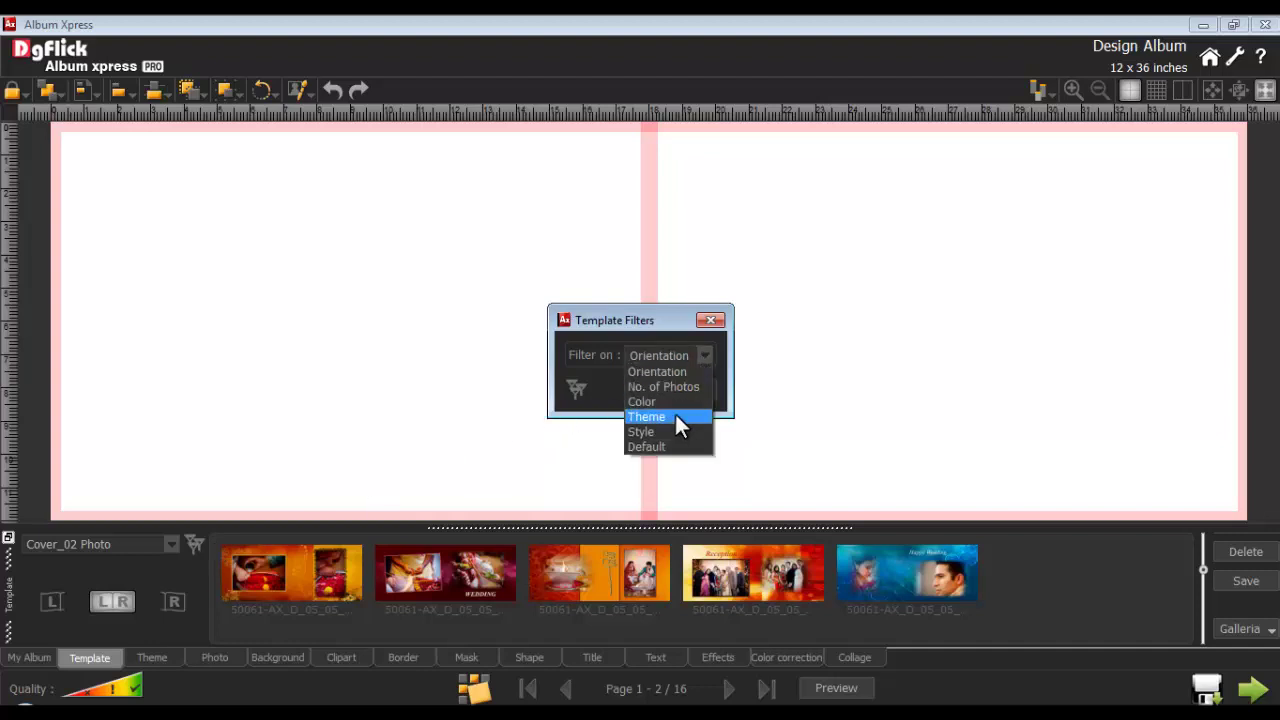
pyautogui.click(675, 416)
pyautogui.click(690, 390)
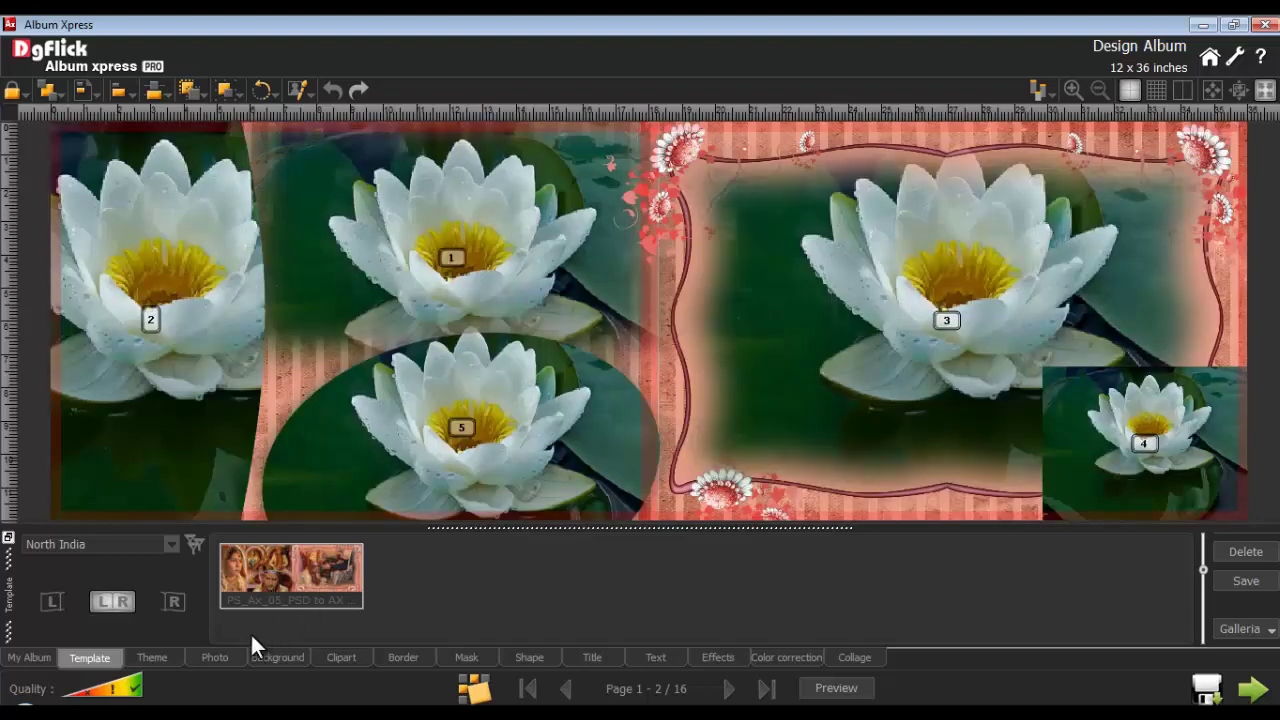
pyautogui.click(212, 660)
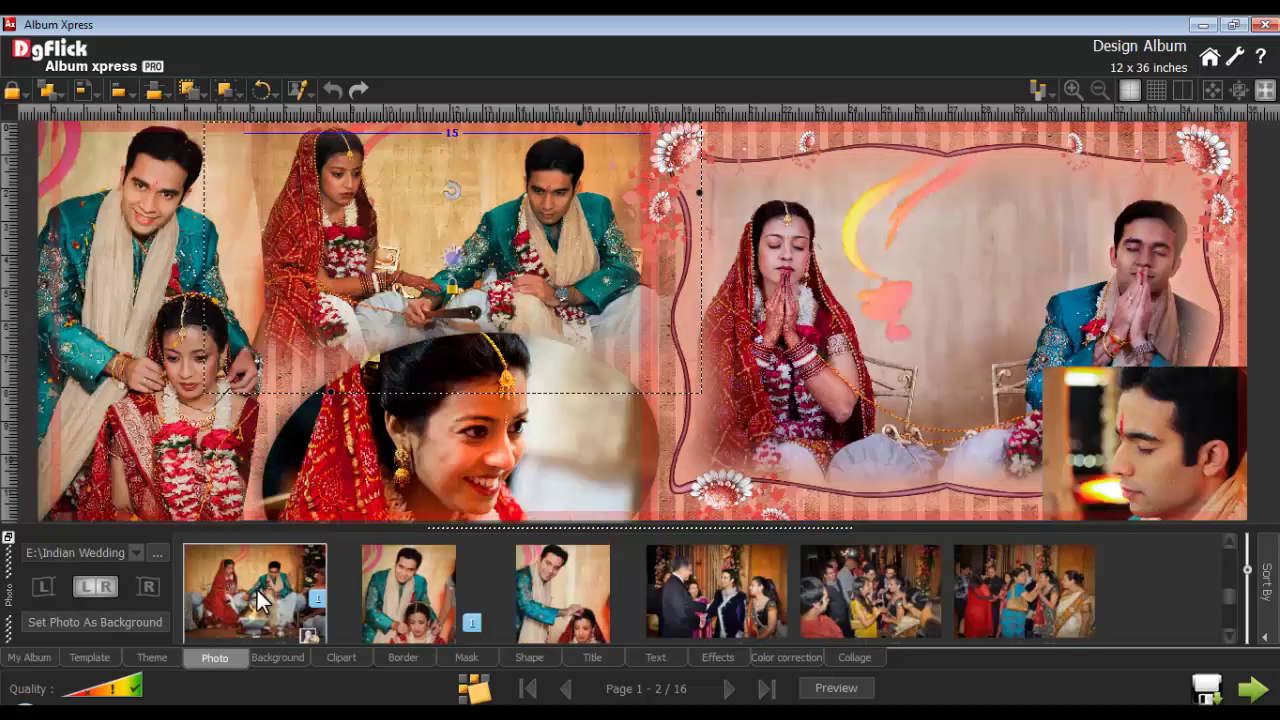
# Select the oval bride portrait and the tall couple photo beside it, and apply a pink Glow effect preset to both.
pyautogui.click(520, 423)
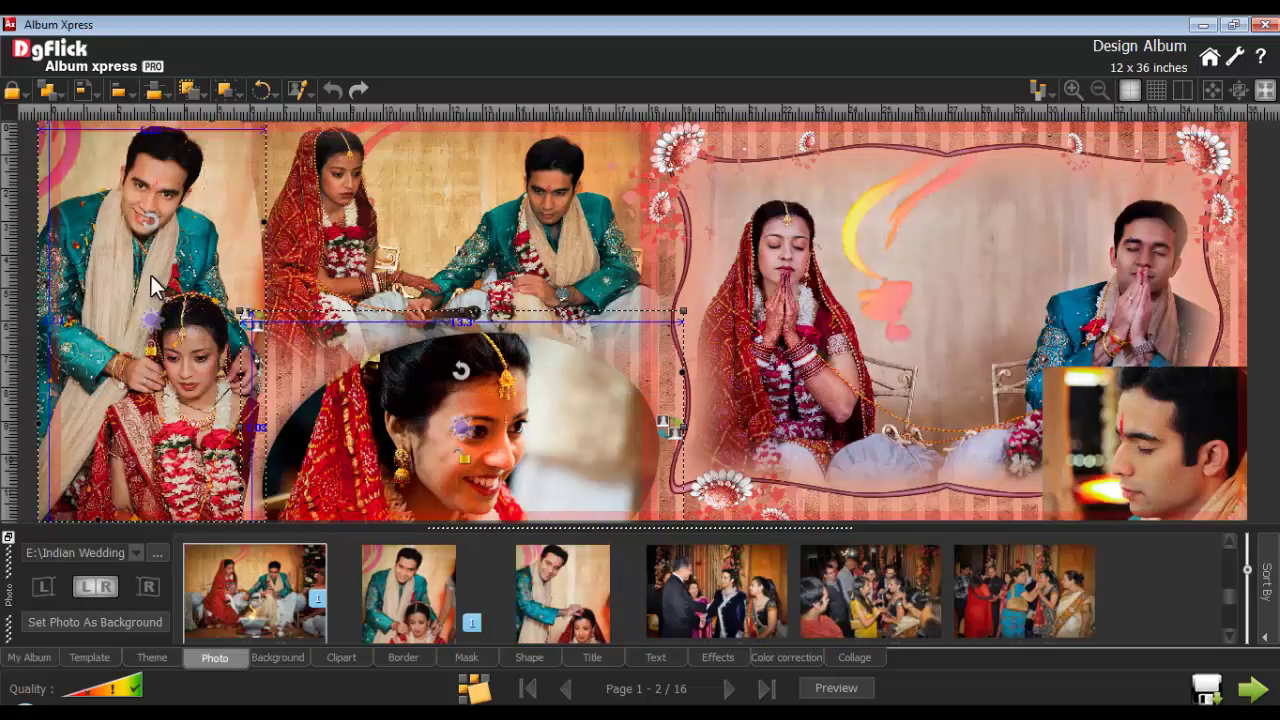
pyautogui.click(713, 650)
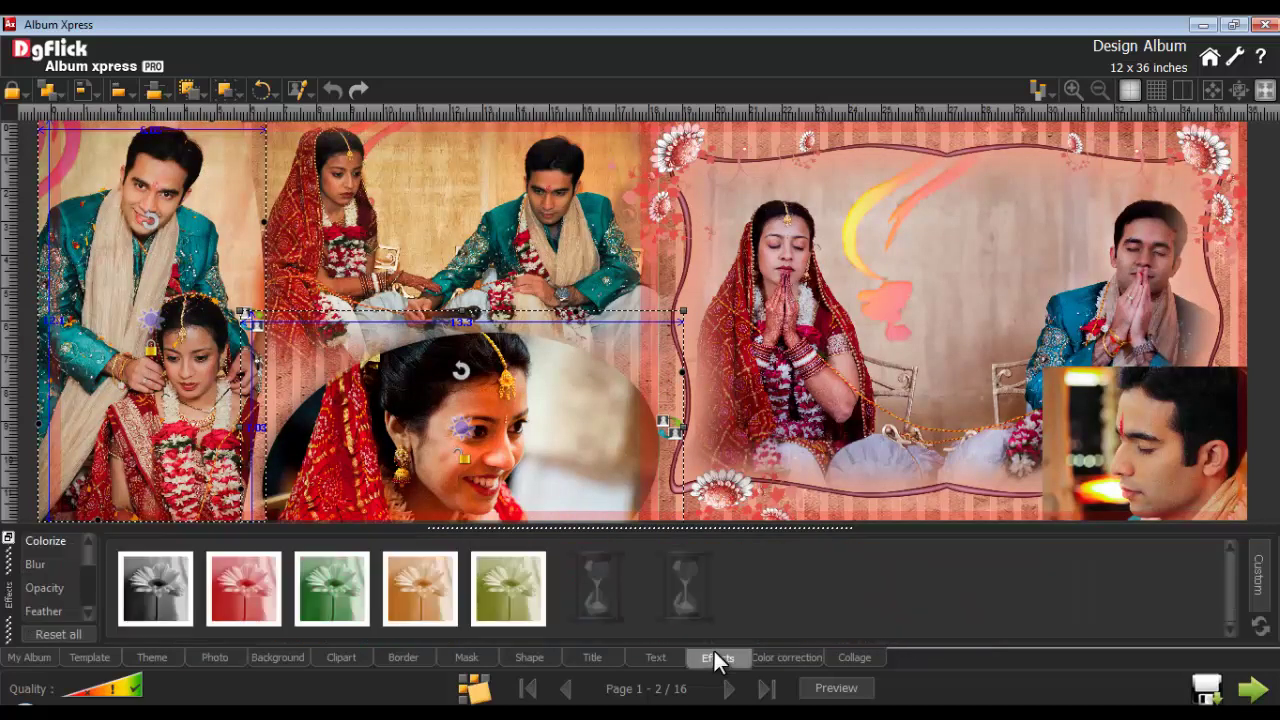
pyautogui.click(86, 609)
pyautogui.click(86, 609)
pyautogui.click(42, 609)
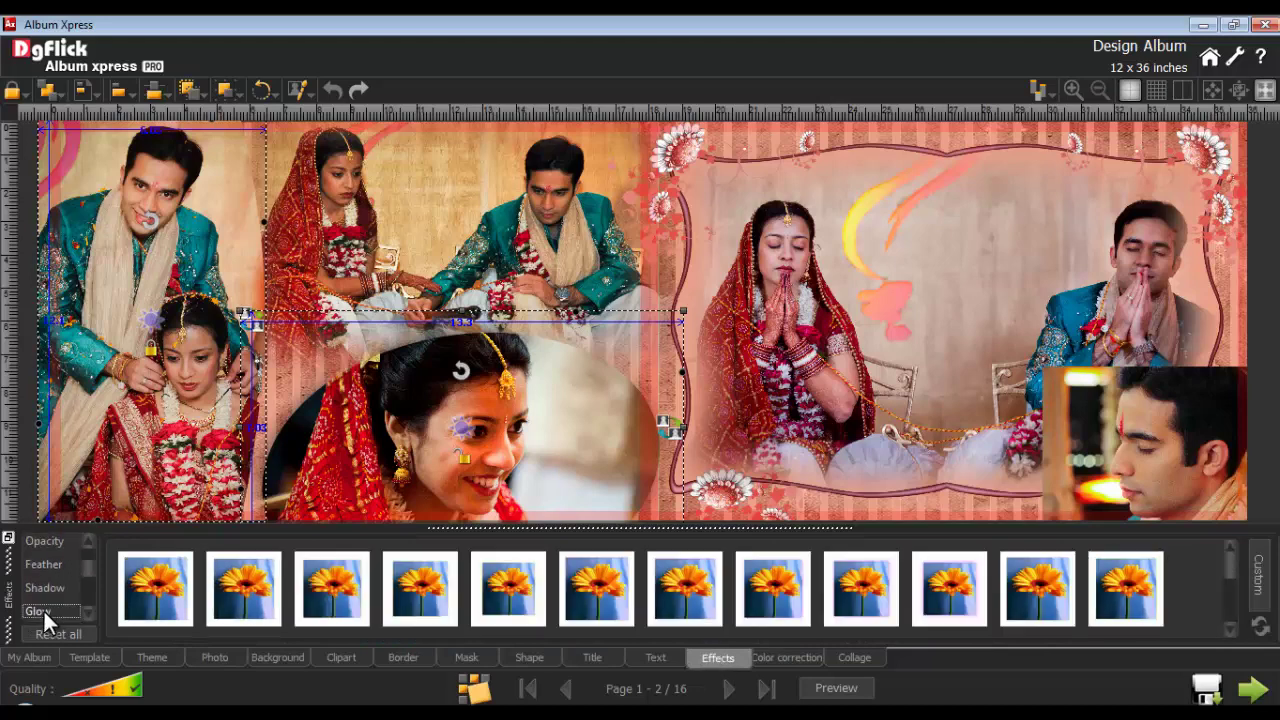
pyautogui.click(868, 592)
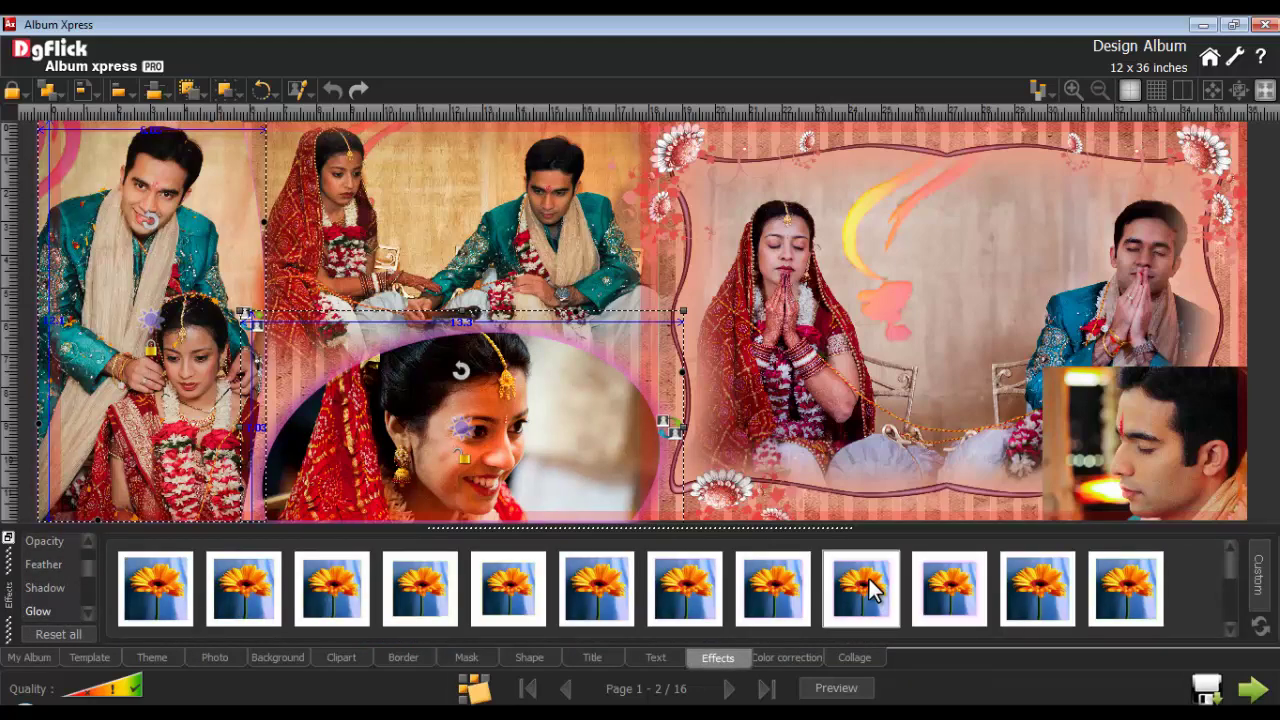
# Recolor the glow to a dark red sampled from the bride's sari in the large framed photo, and deselect the photos.
pyautogui.click(1257, 576)
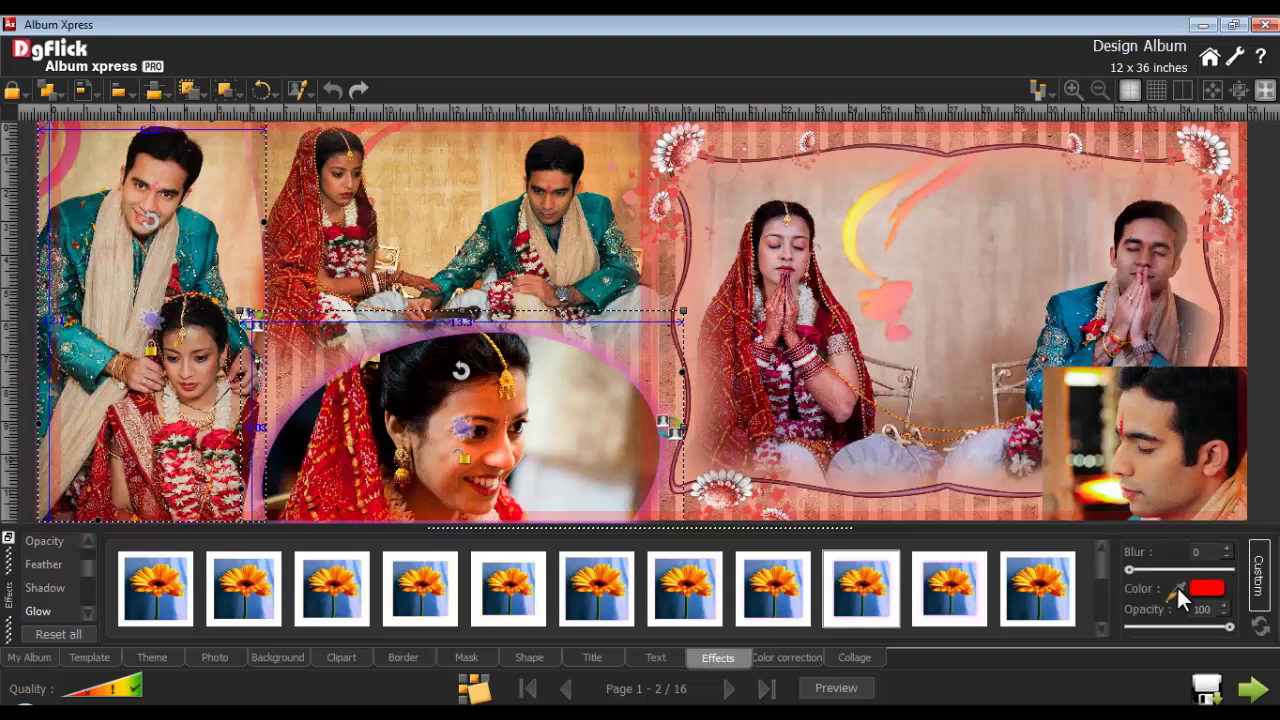
pyautogui.click(742, 285)
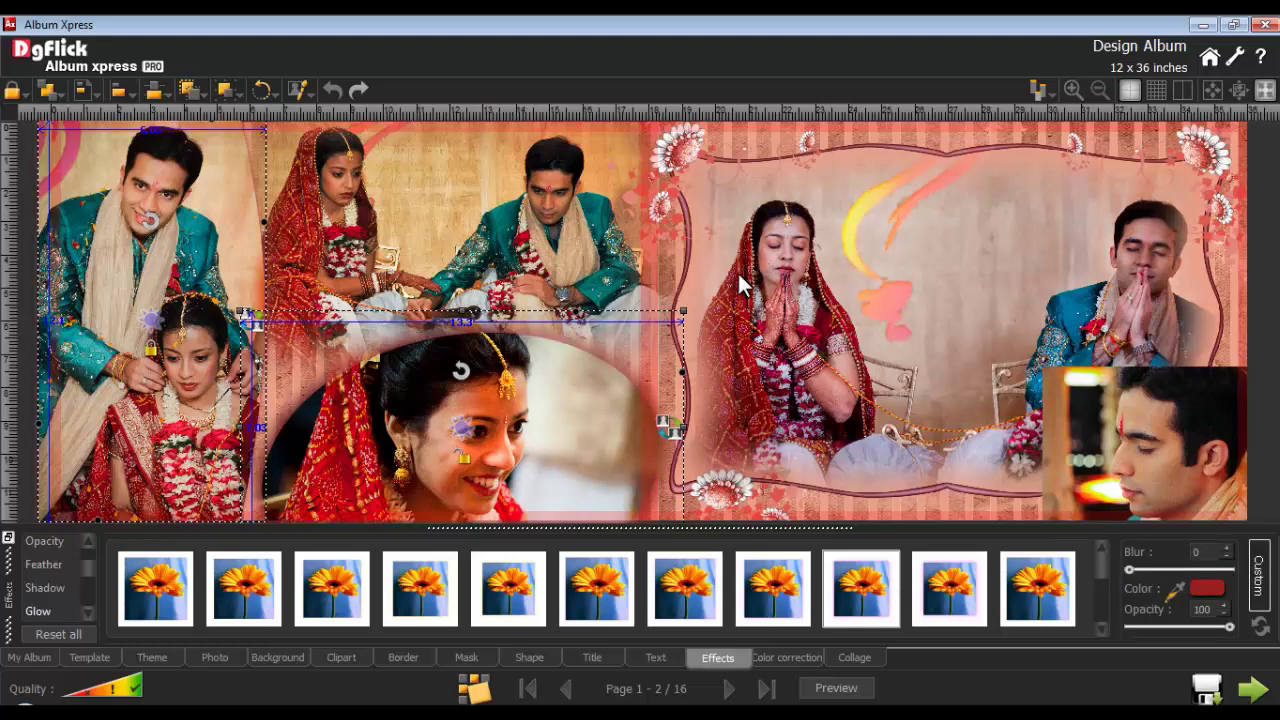
pyautogui.click(692, 290)
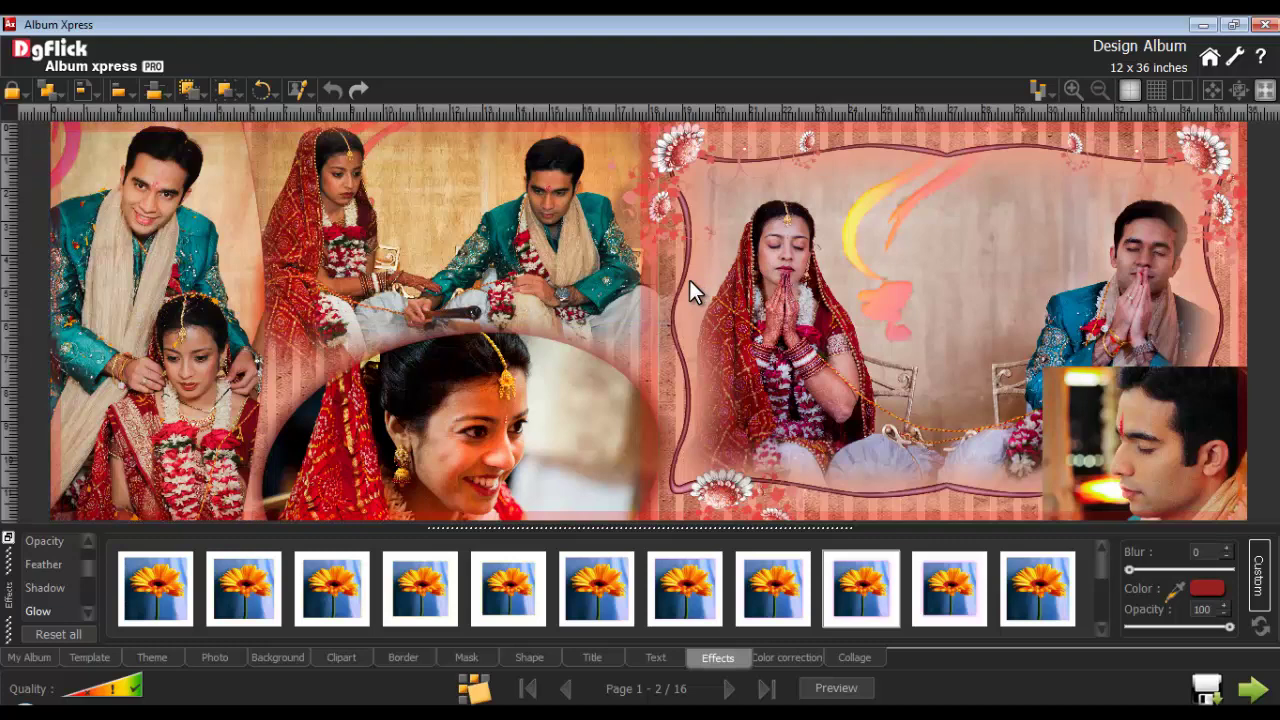